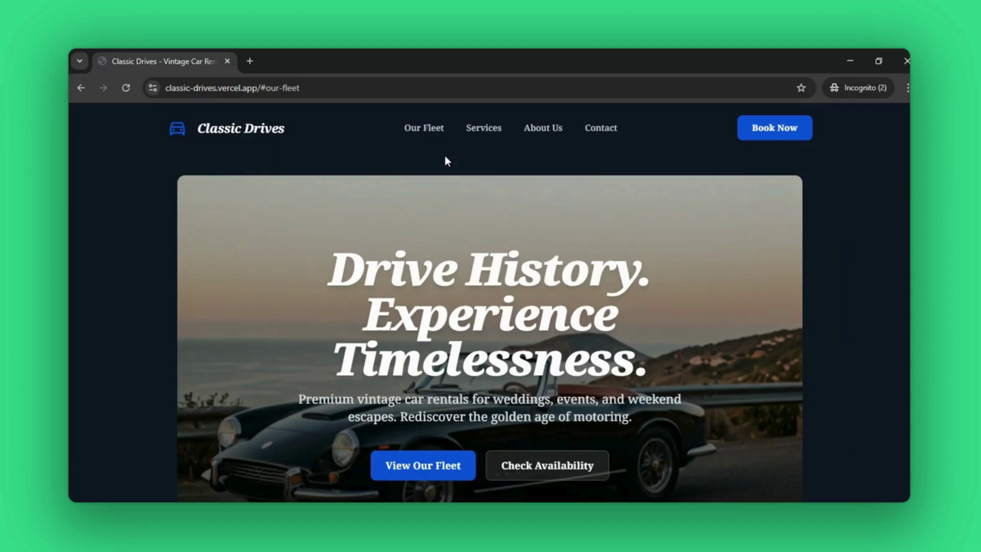
Step: Jump through the site's Our Fleet, Services, About Us and Contact sections
left_click(427, 132)
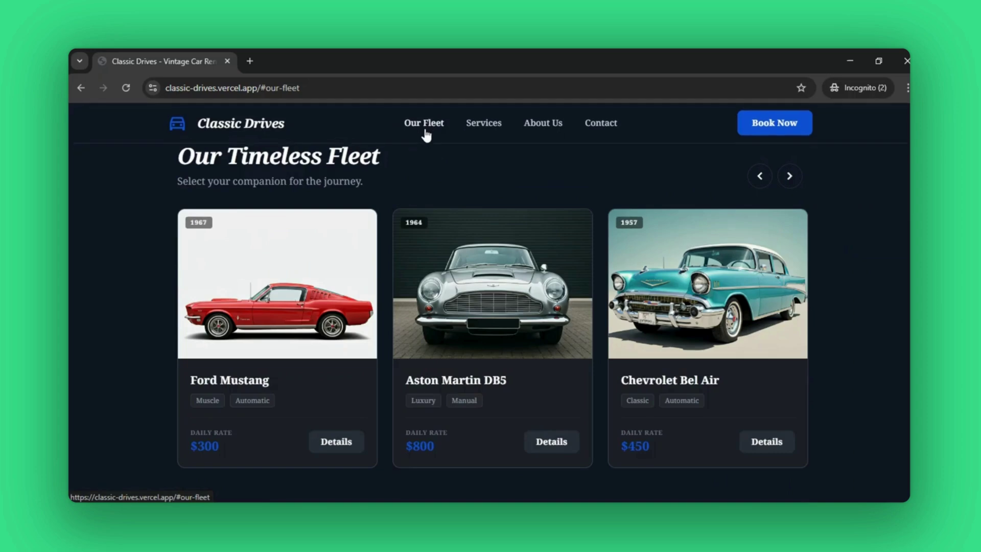
left_click(476, 130)
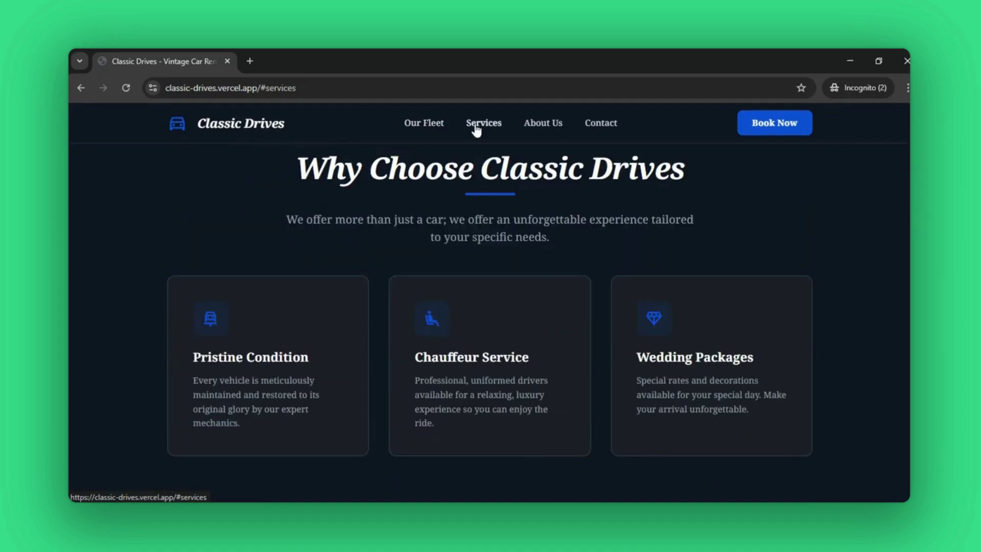
left_click(537, 132)
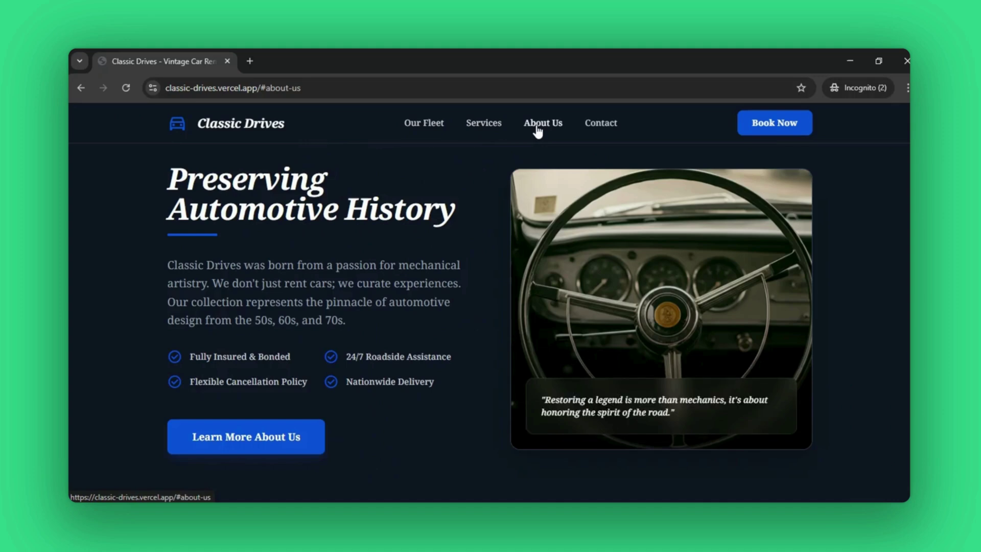
left_click(603, 131)
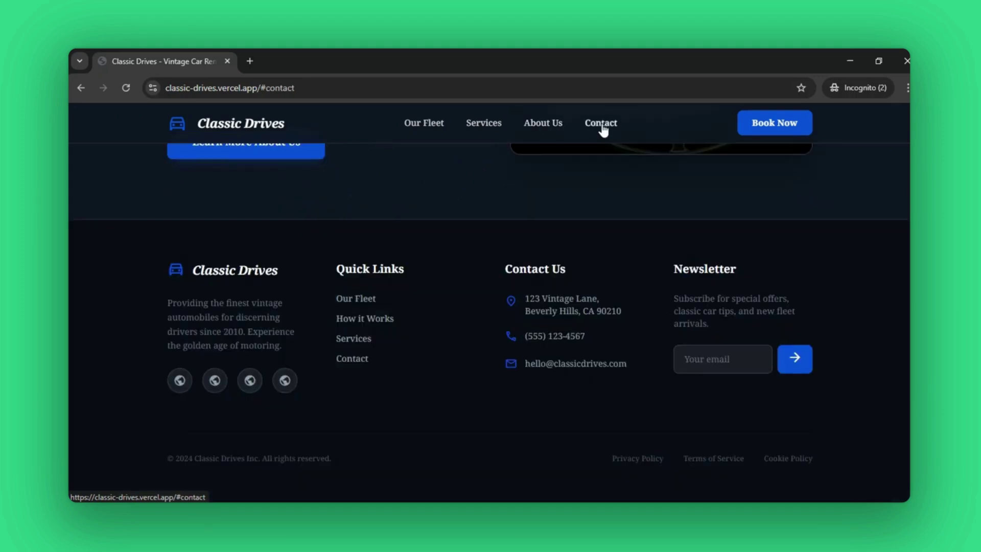
Step: Try the Check Availability form's date calendar and 1 Day rental duration, then close it
left_click(780, 122)
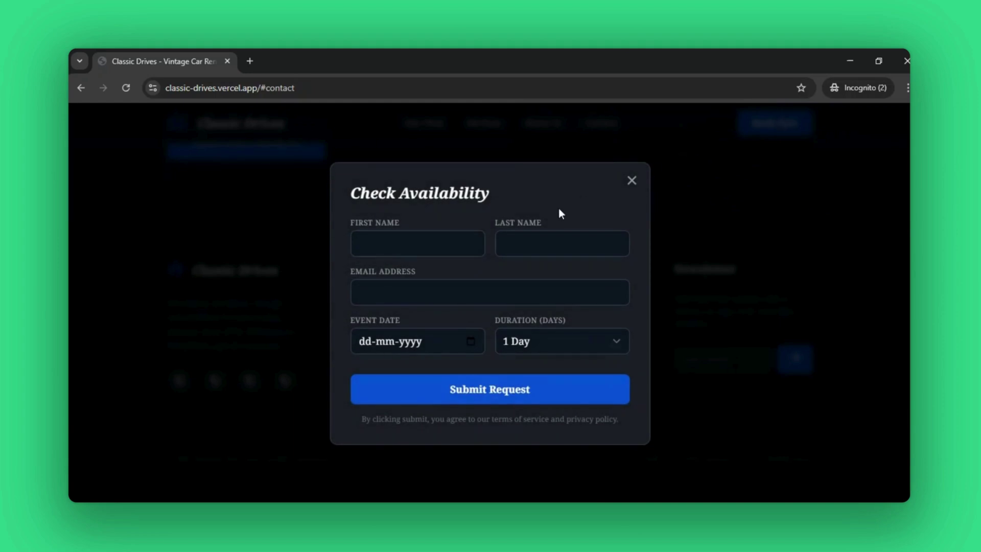
left_click(471, 341)
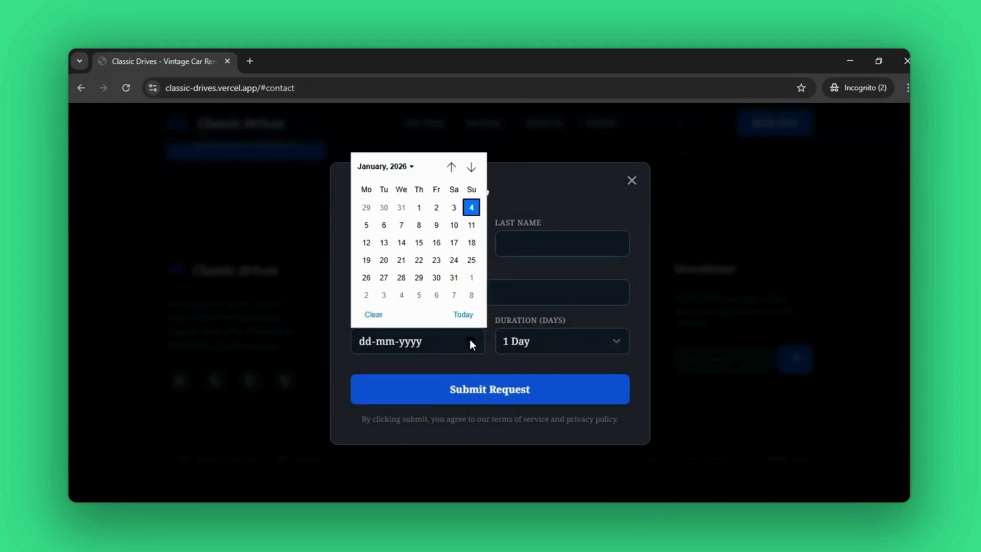
left_click(609, 344)
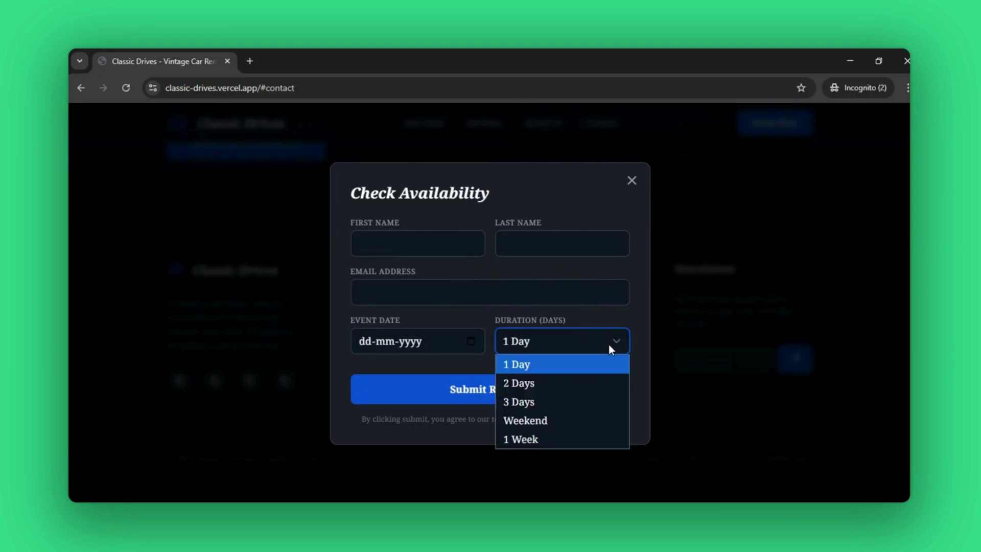
left_click(641, 214)
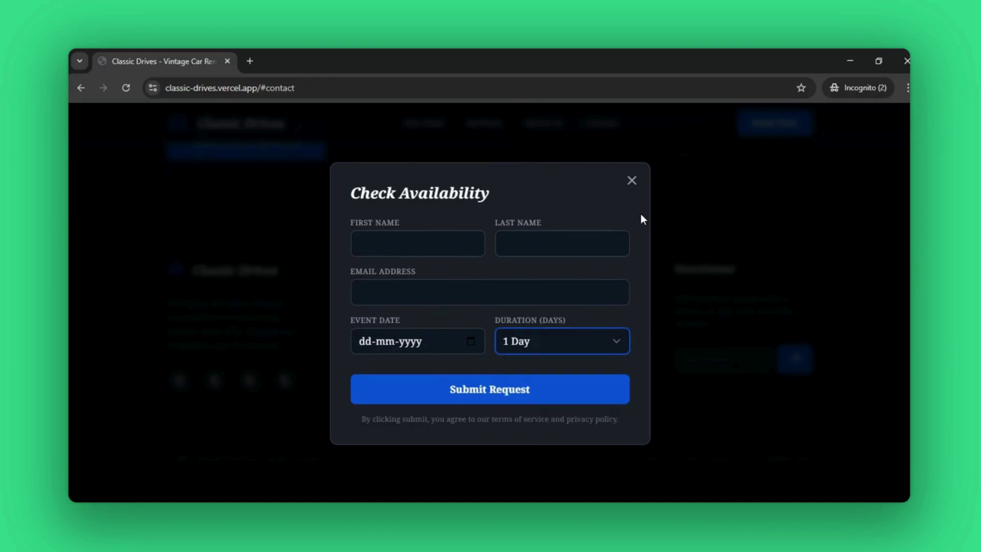
left_click(631, 180)
scroll(629, 181, "up", 20)
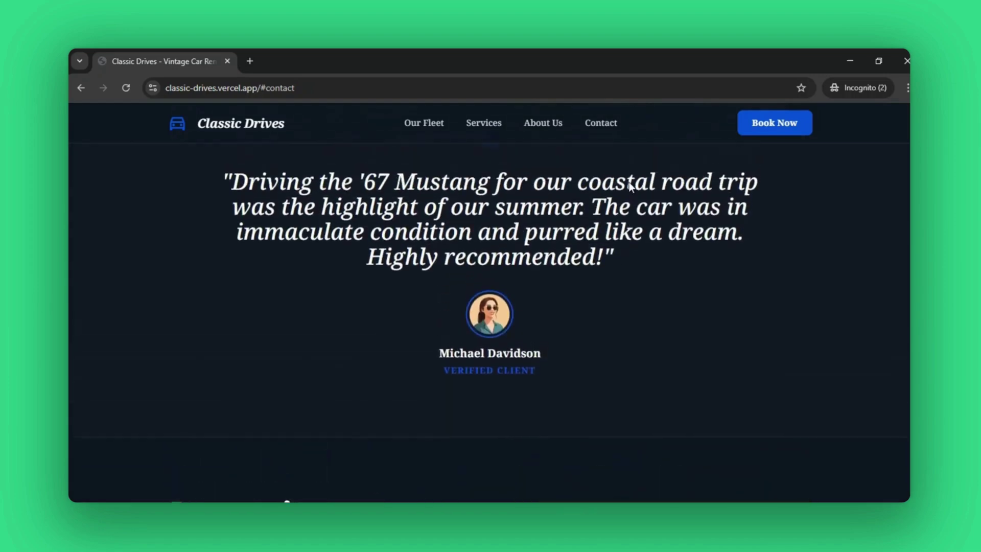
scroll(628, 181, "up", 10)
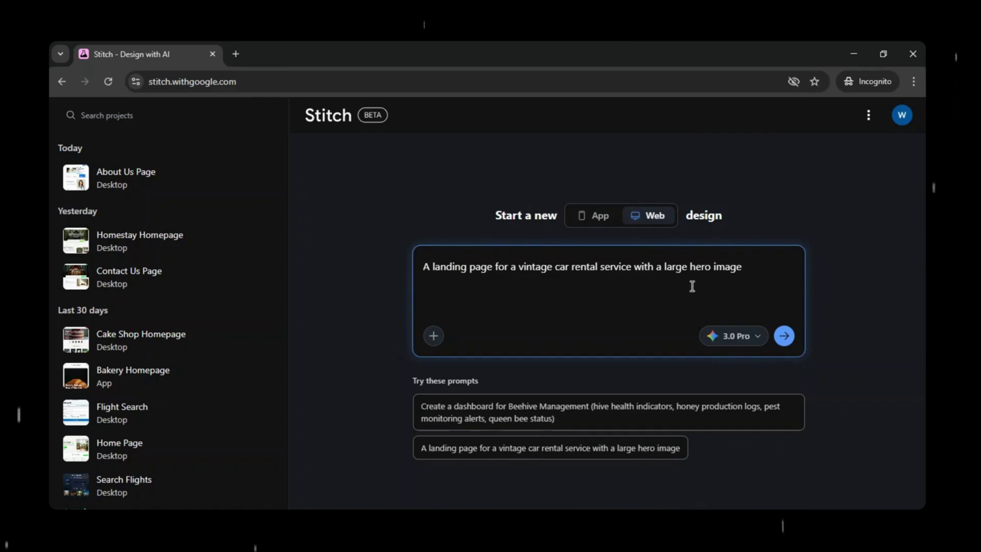
Step: Generate the Classic Drives vintage car rental landing page with a hero image from the suggested prompt
left_click(784, 337)
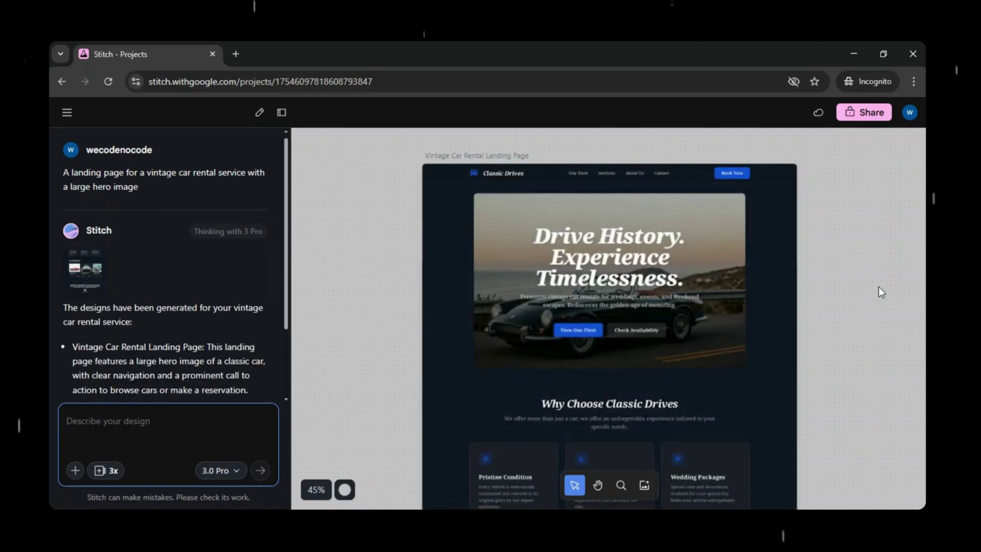
Step: Scroll through the generated landing page and select its design frame on the canvas
scroll(879, 287, "down", 5)
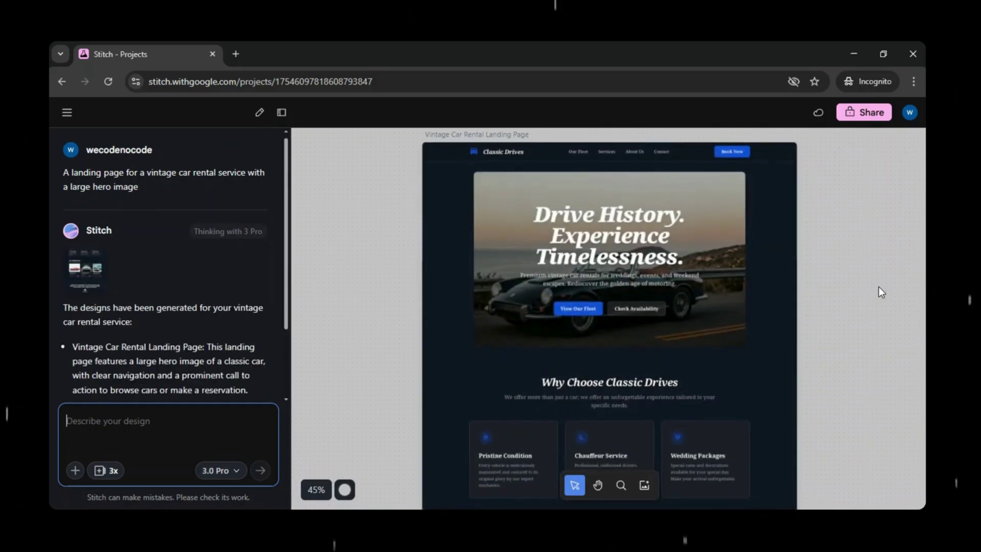
scroll(882, 292, "down", 8)
scroll(881, 291, "down", 3)
scroll(881, 292, "up", 10)
scroll(879, 287, "up", 4)
left_click(545, 236)
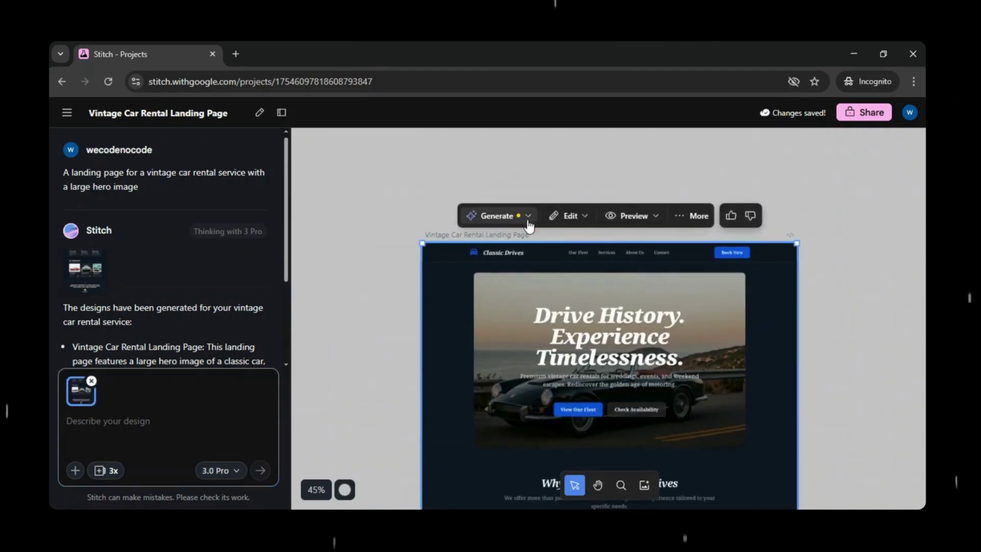
Step: Show and dismiss the Generate options three times, leaving the design unchanged
left_click(513, 216)
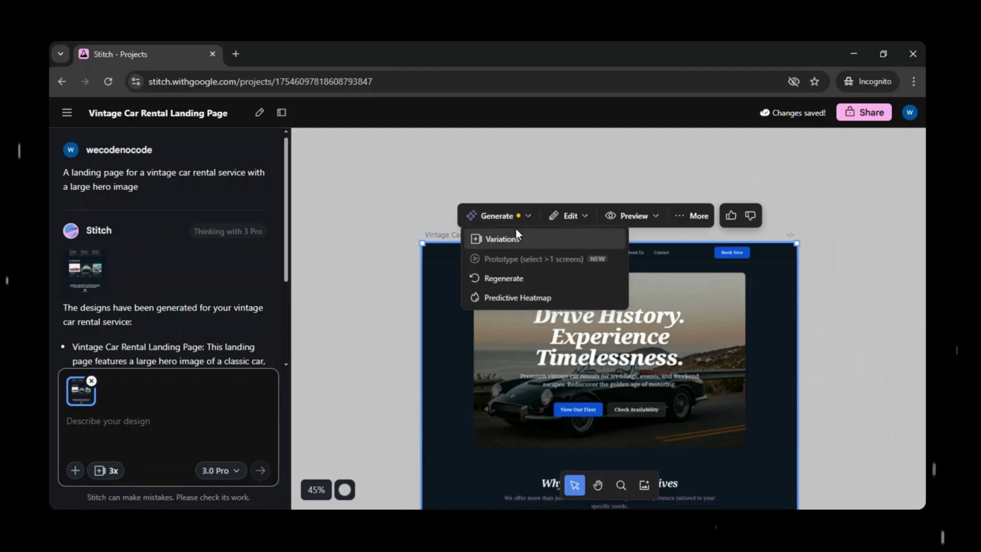
left_click(459, 281)
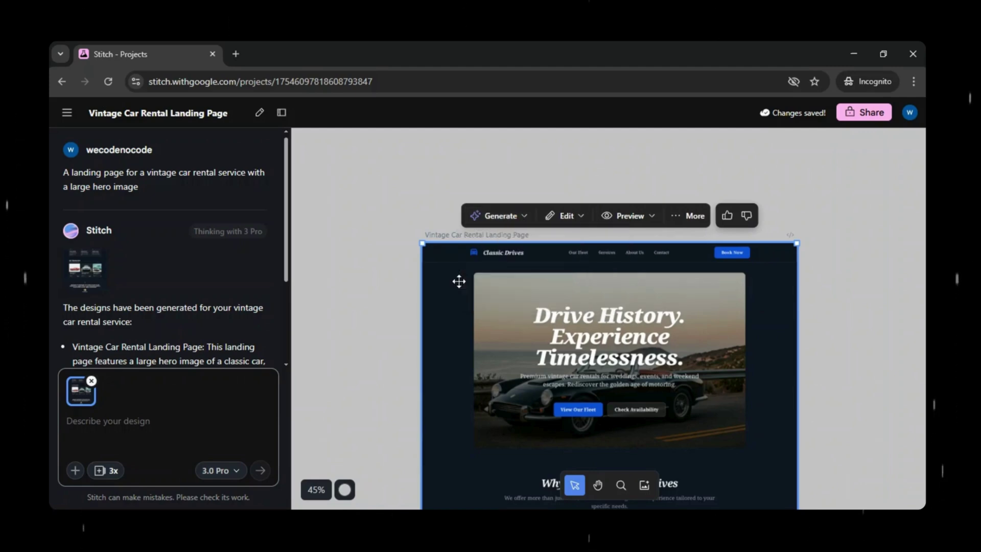
left_click(489, 223)
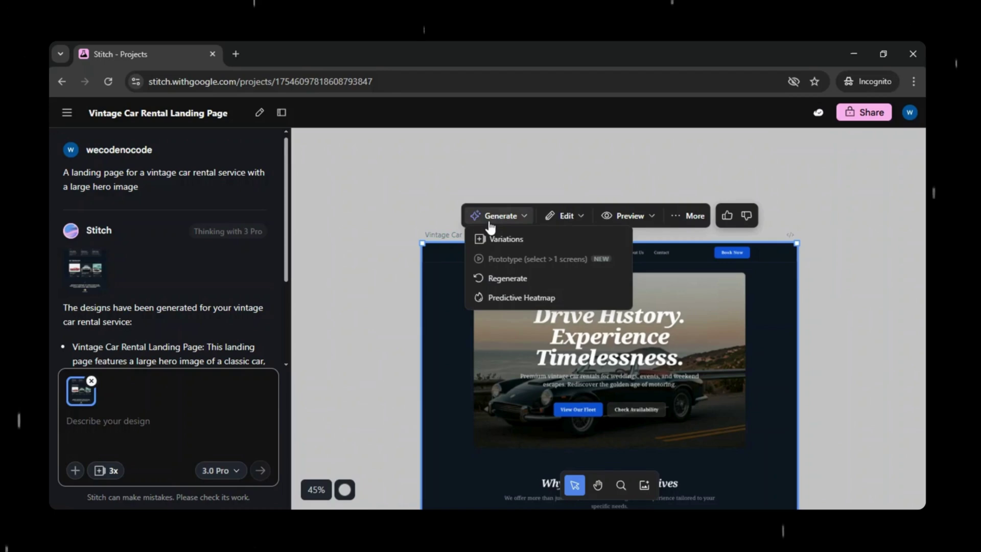
left_click(453, 332)
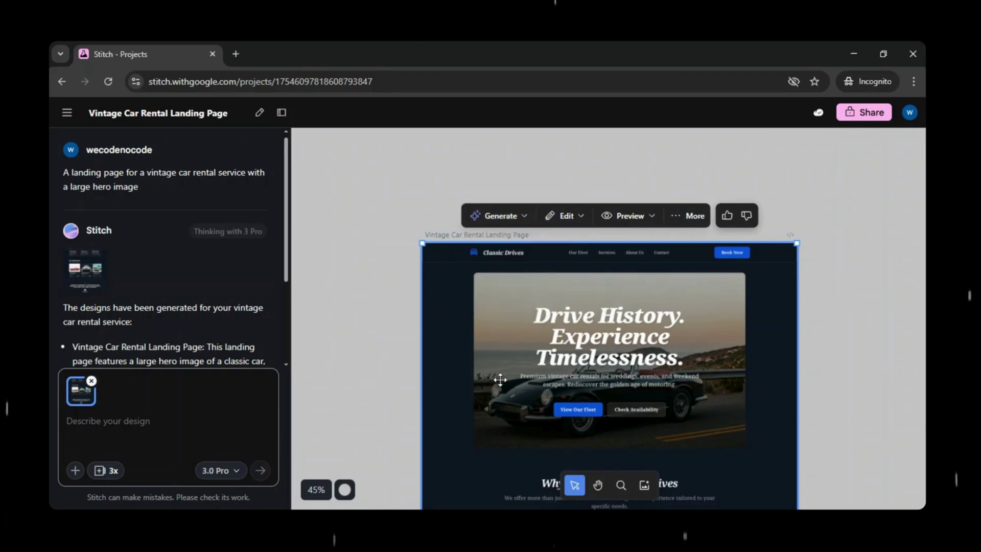
left_click(510, 216)
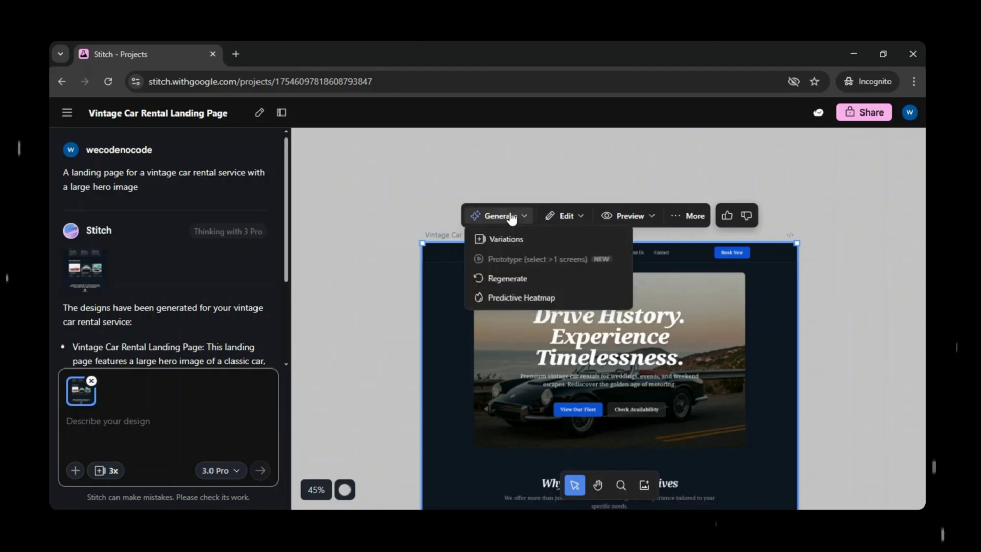
left_click(777, 389)
scroll(777, 389, "down", 3)
scroll(777, 390, "up", 3)
scroll(777, 390, "down", 3)
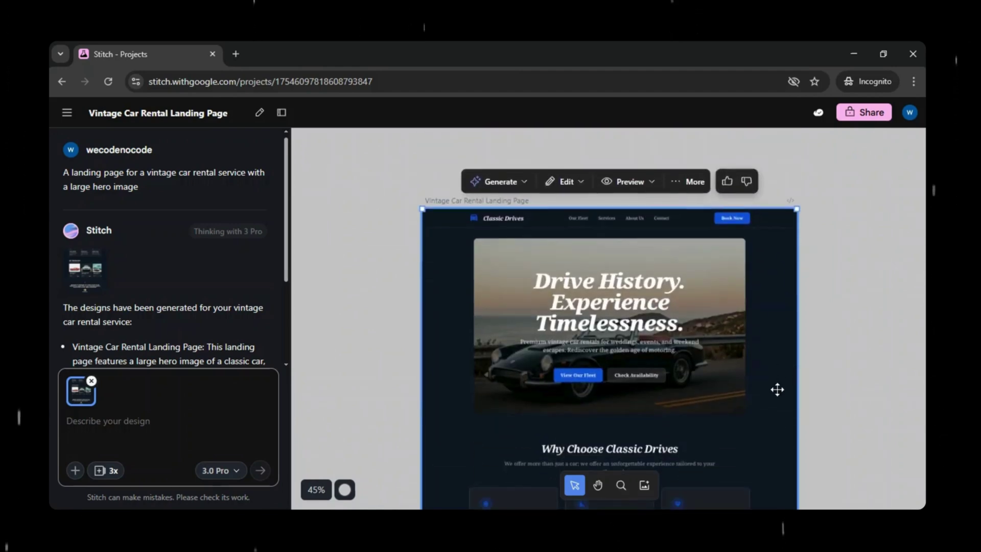
Step: Export the design to AI Studio with the description 'Make this real'
left_click(691, 183)
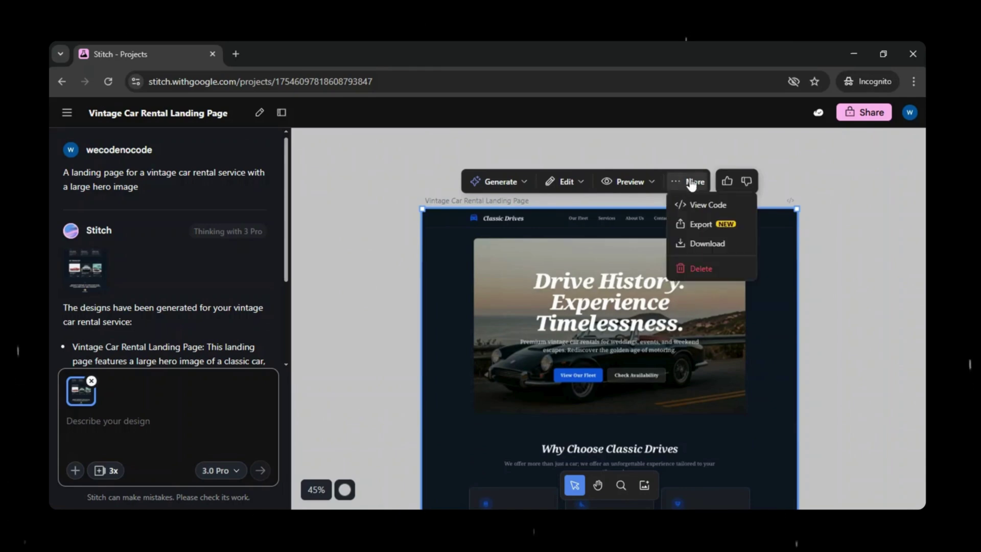
left_click(709, 224)
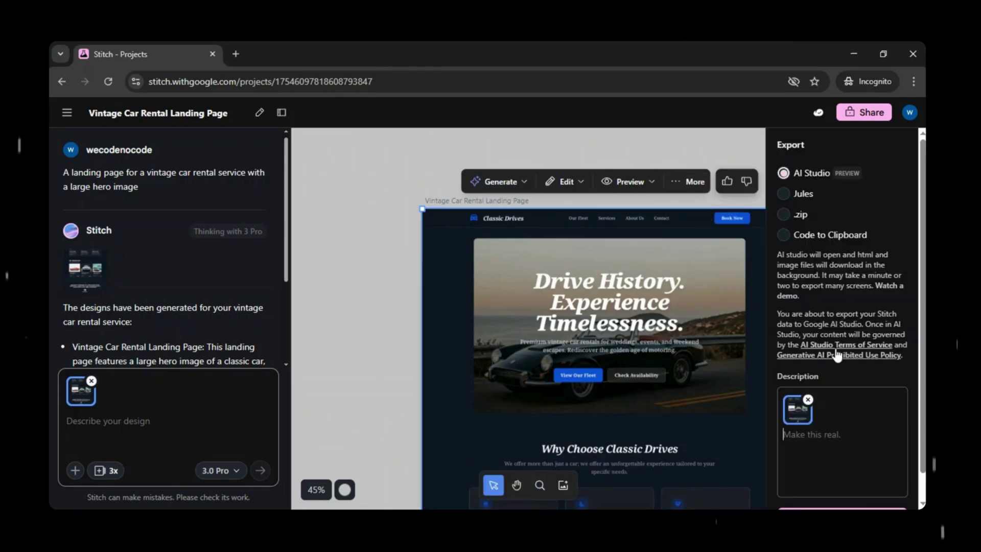
left_click(826, 451)
type("Make ")
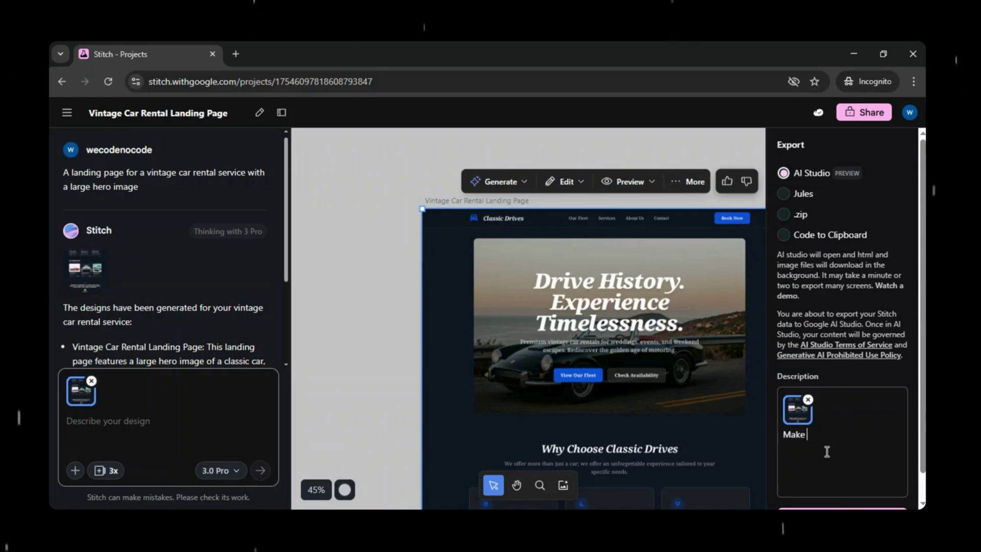
type("thgis")
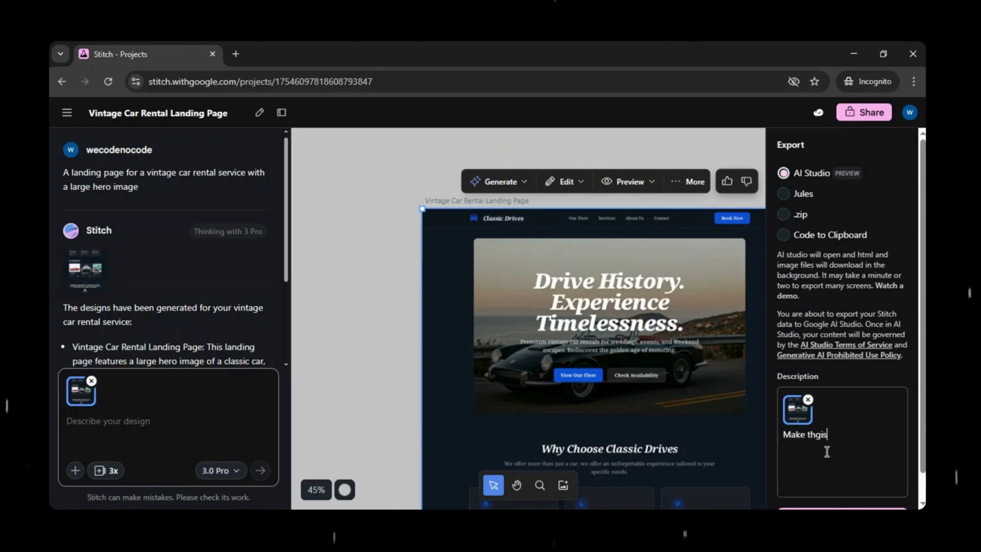
key("BackSpace")
key("BackSpace")
key("BackSpace")
type("is real")
scroll(865, 459, "down", 1)
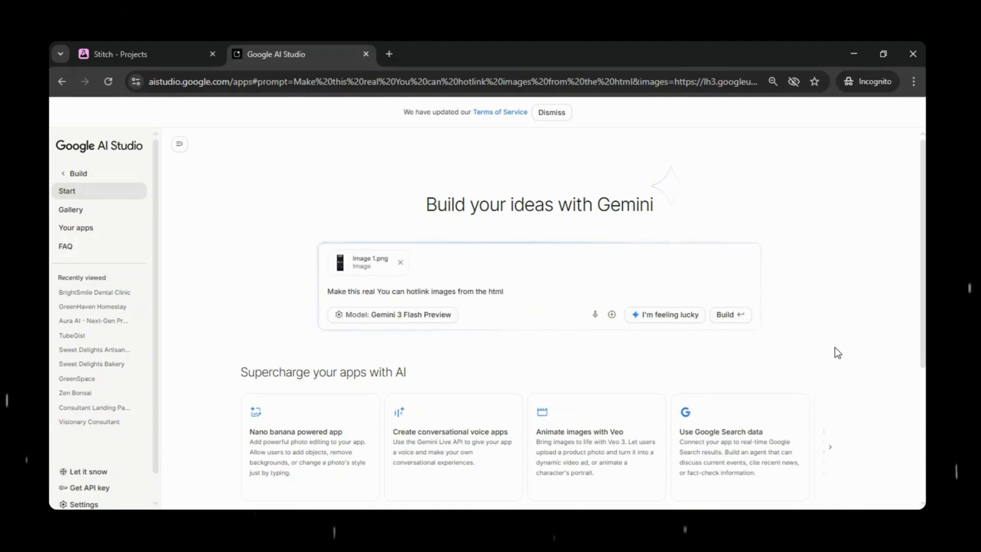
Step: Build the app from the exported design and check its generated source files in the Code view
left_click(730, 318)
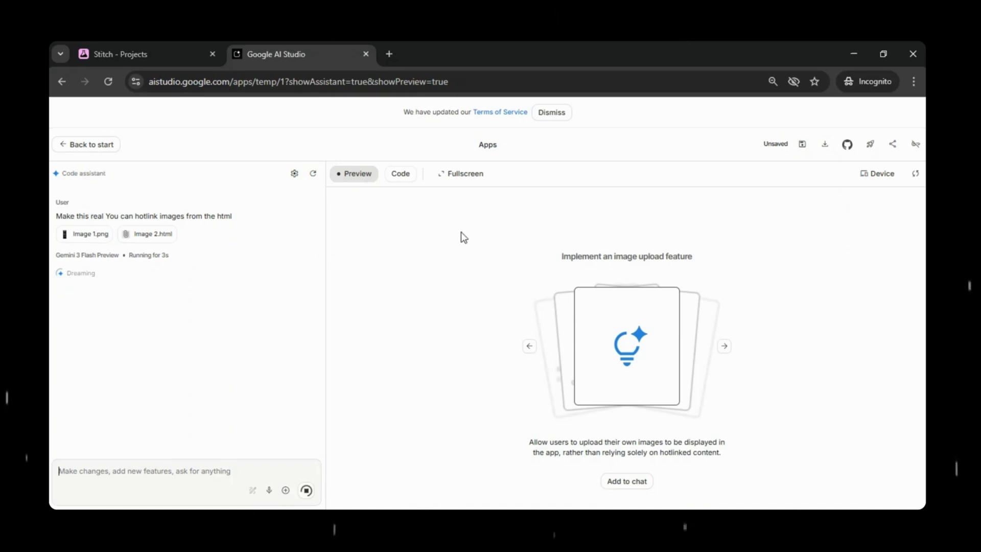
left_click(400, 175)
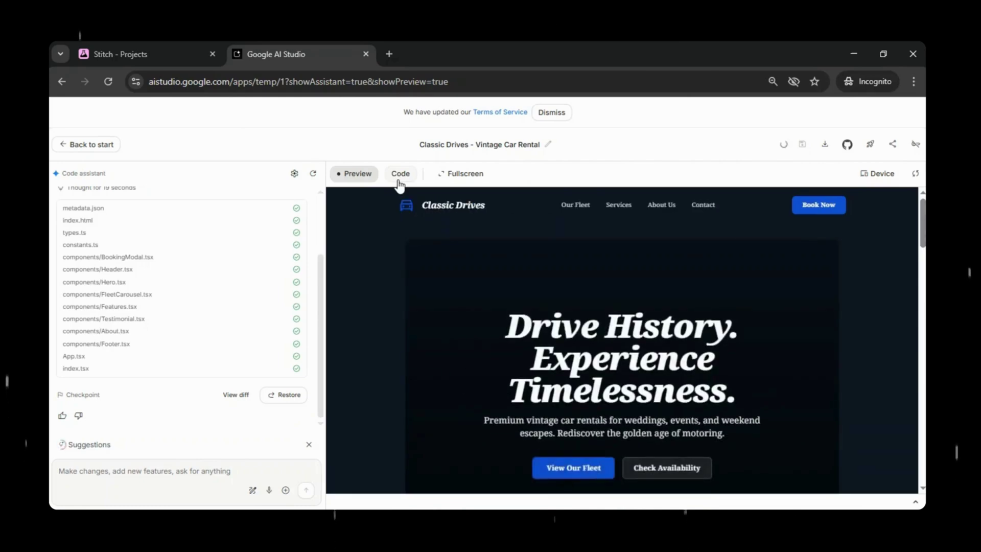
Step: Scroll through the full-screen Classic Drives preview, then return to the editor
left_click(457, 176)
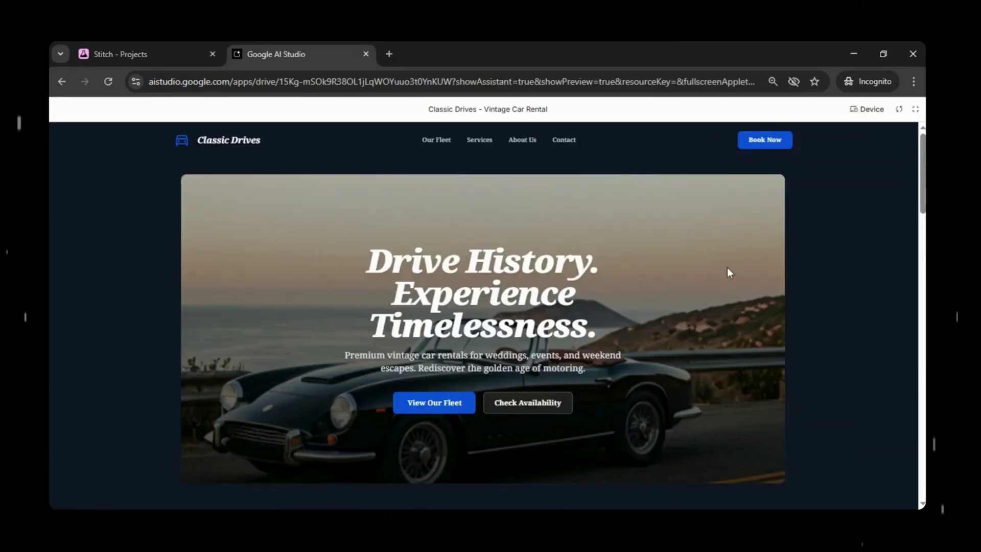
scroll(808, 293, "down", 2)
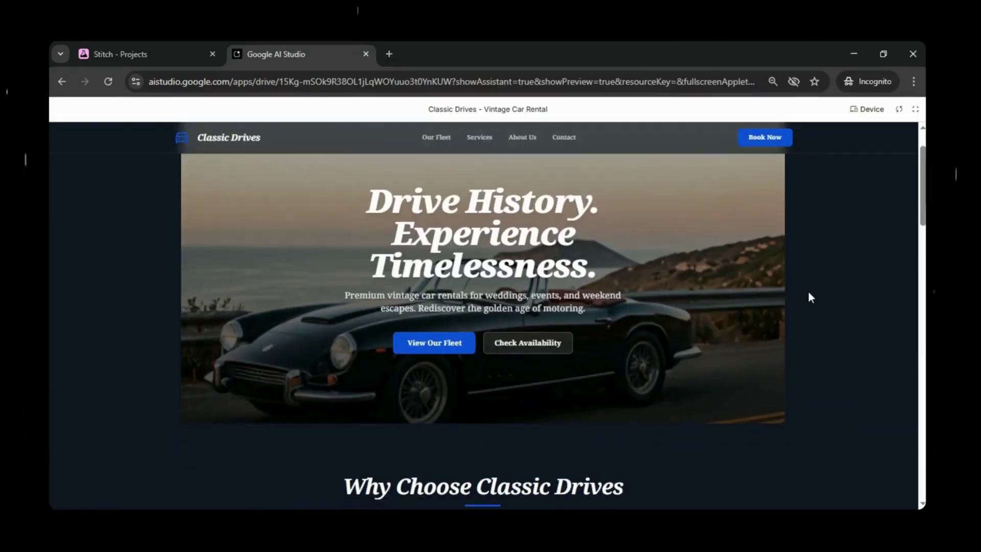
scroll(808, 292, "down", 15)
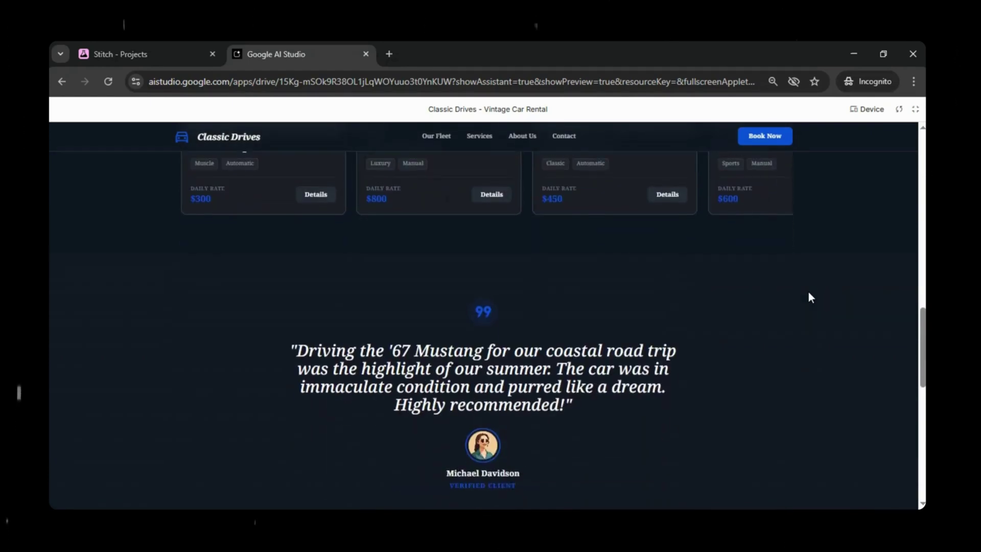
scroll(808, 292, "up", 1)
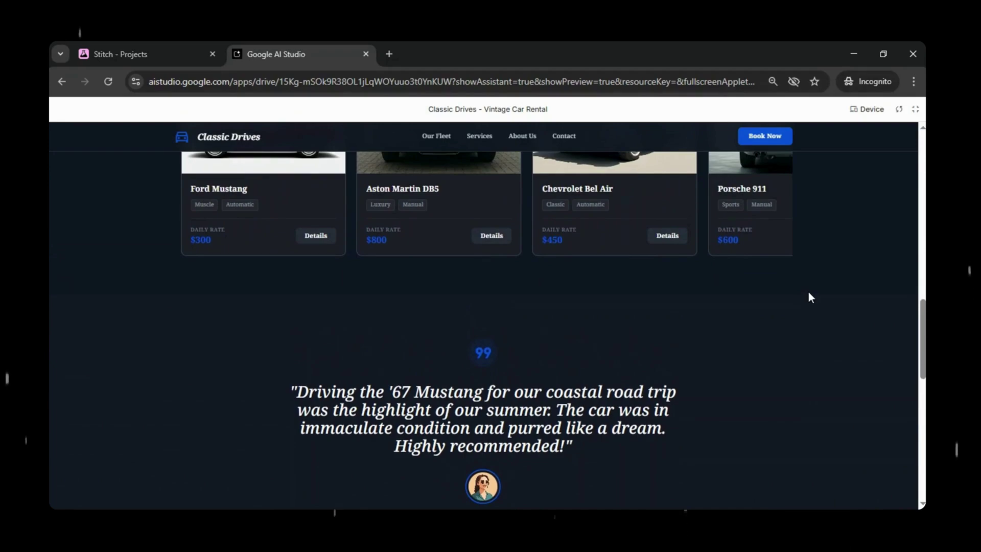
scroll(808, 292, "down", 12)
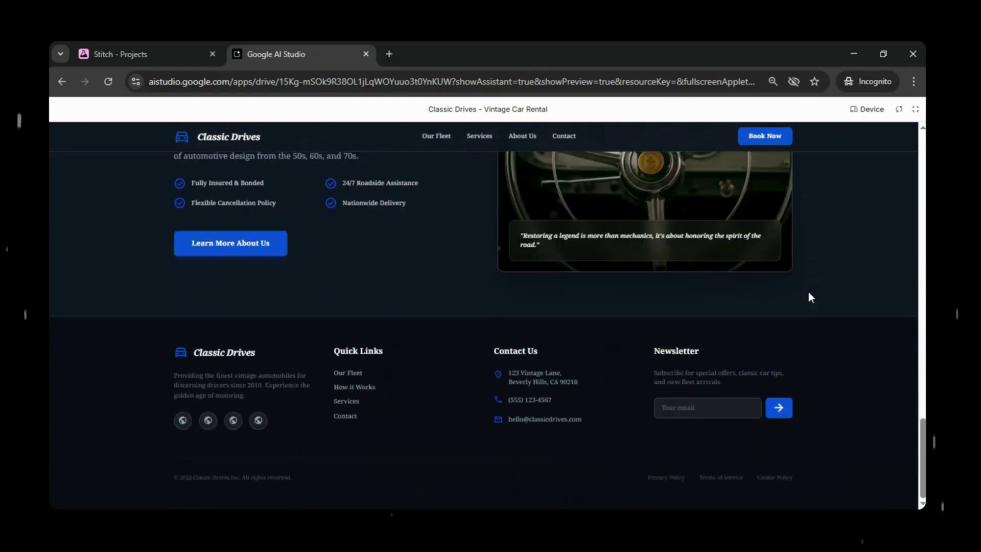
scroll(808, 292, "up", 20)
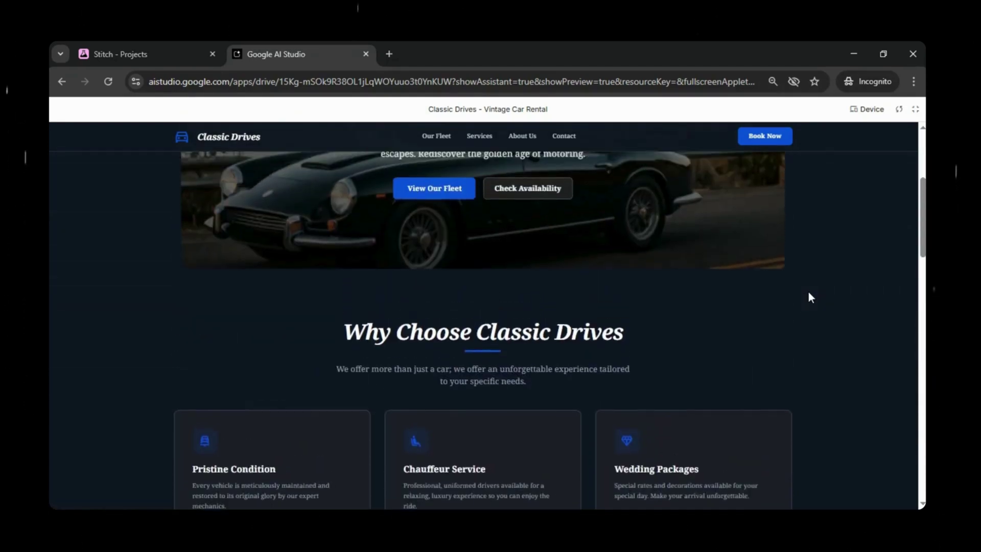
scroll(808, 292, "up", 5)
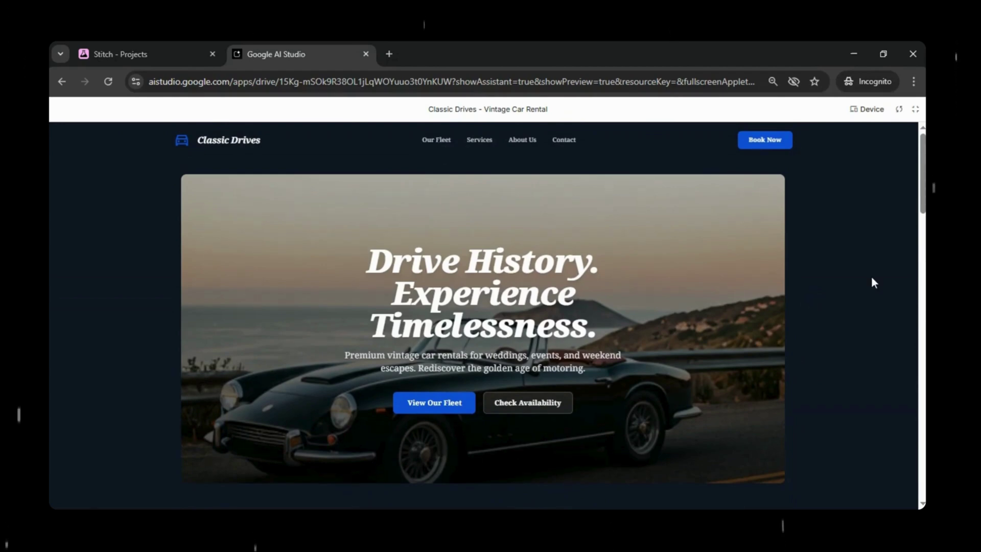
left_click(916, 109)
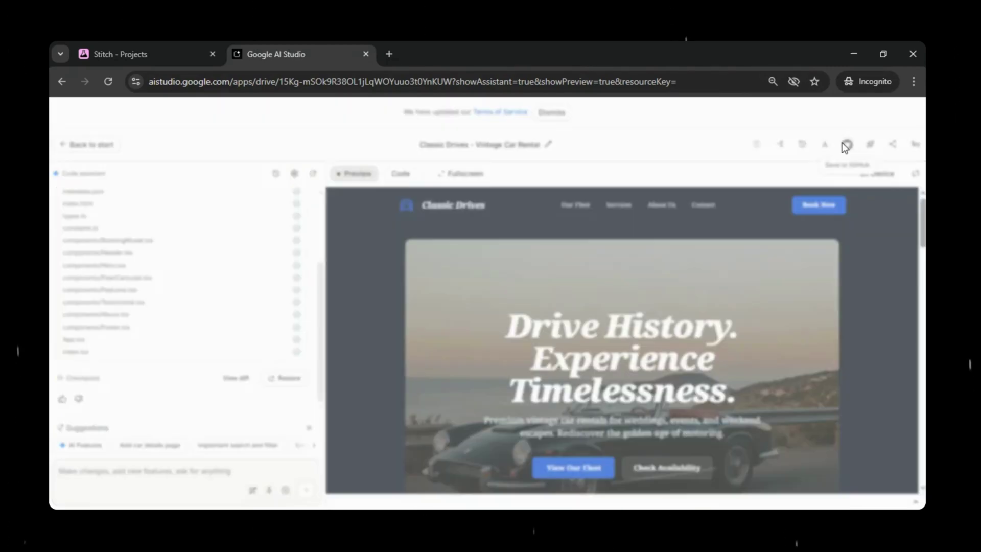
Step: Create a private GitHub repository named 'Classic Drives' with the description 'Vintage Car Rental'
left_click(845, 145)
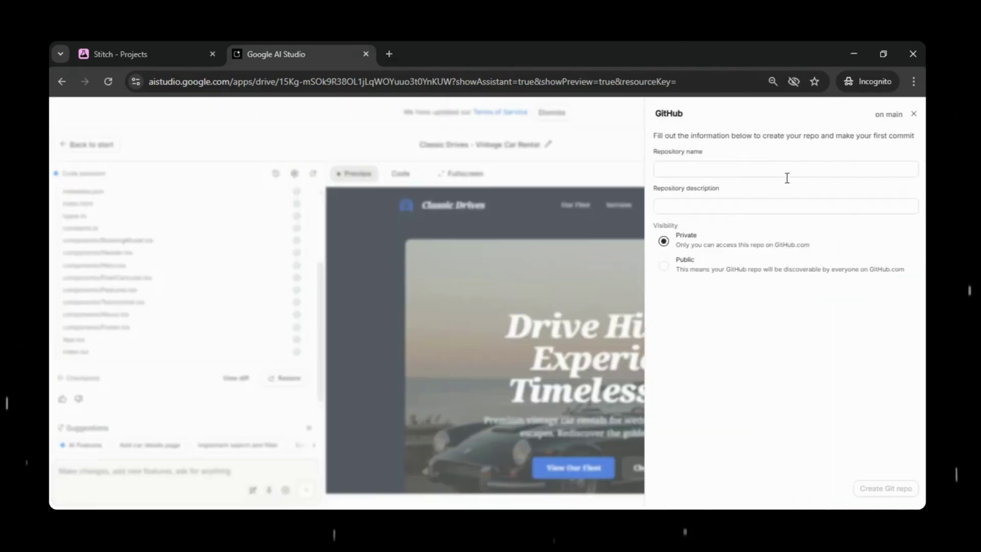
left_click(705, 169)
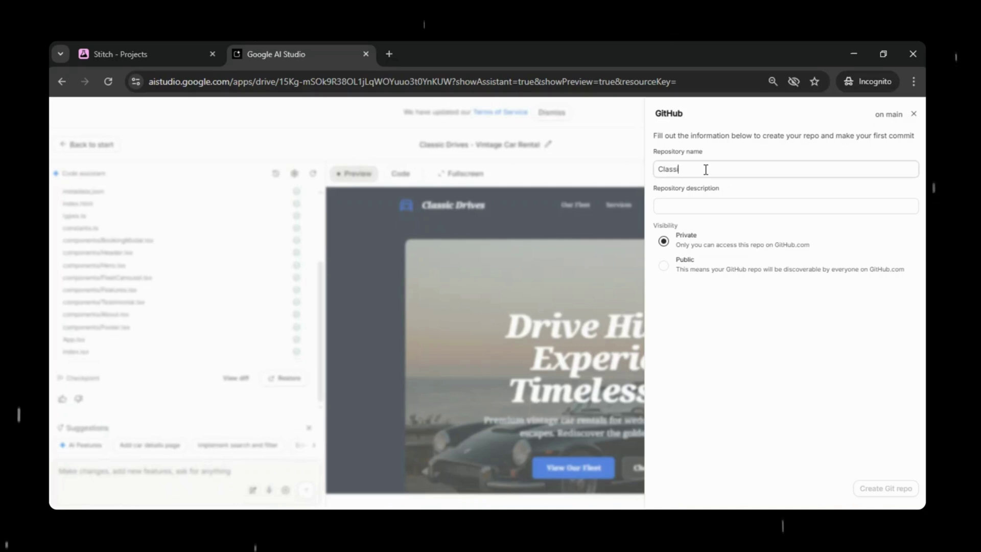
type("Classic Drives")
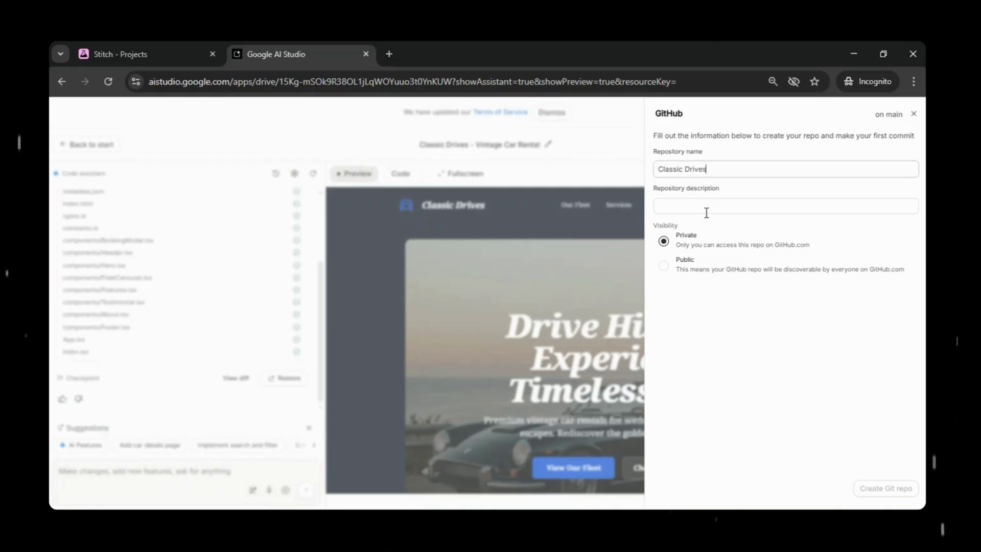
left_click(692, 212)
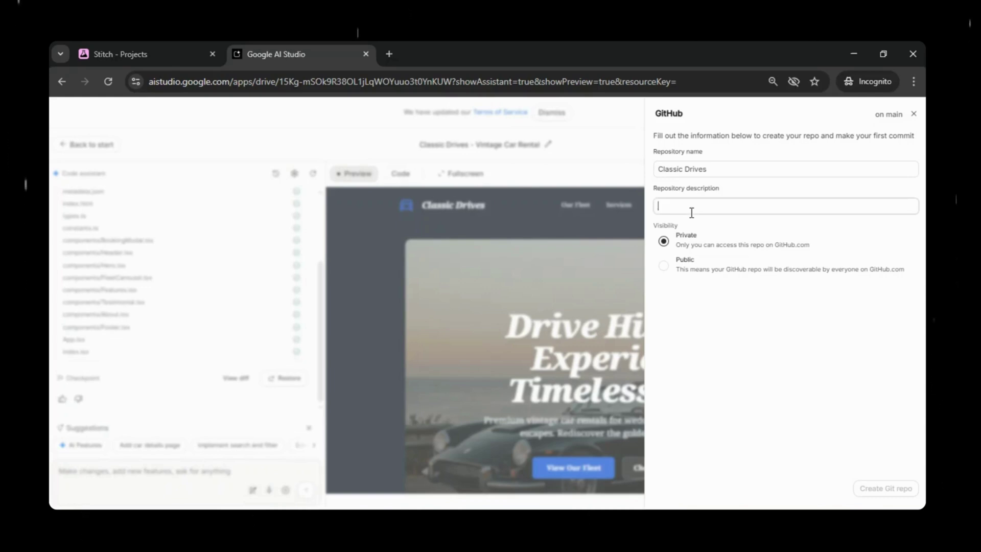
type("V")
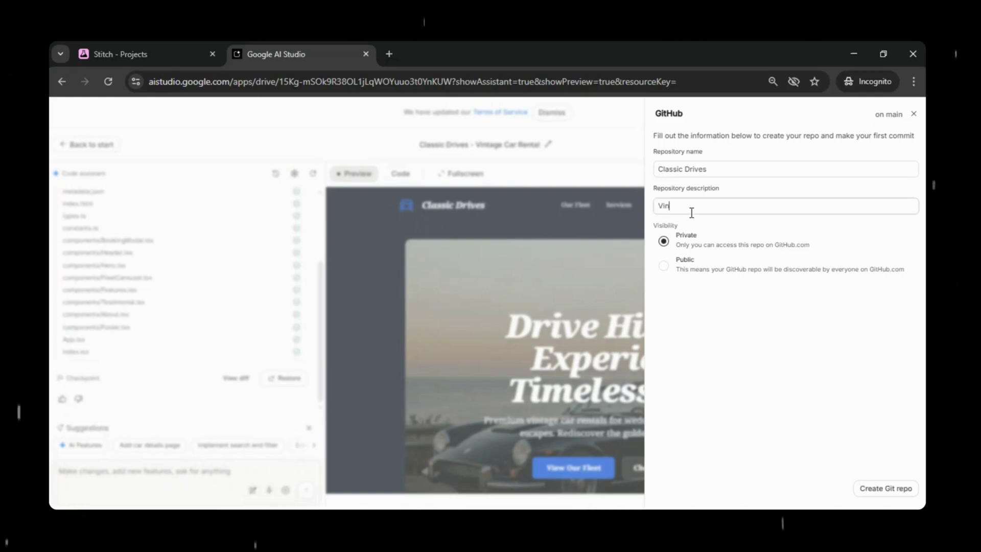
type("intage Car Rental")
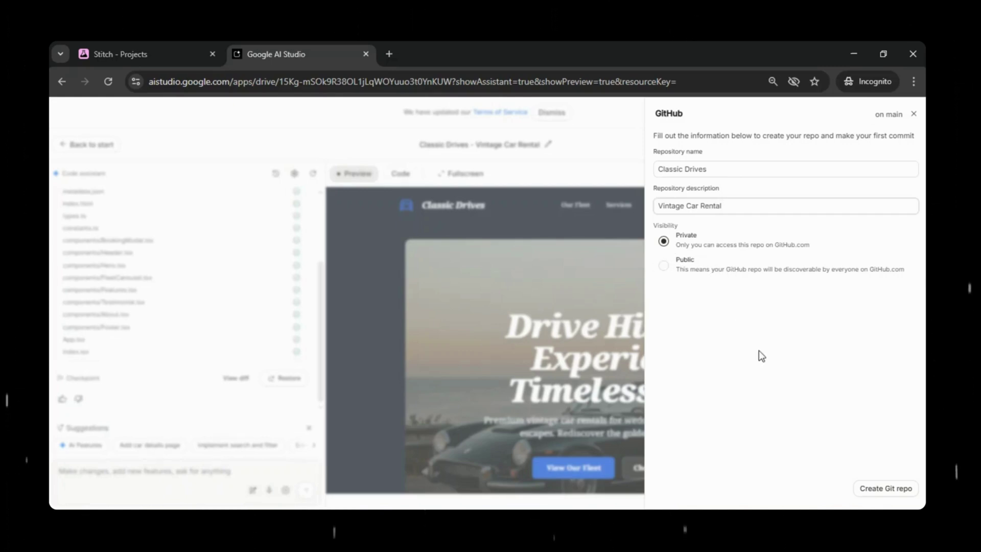
left_click(885, 489)
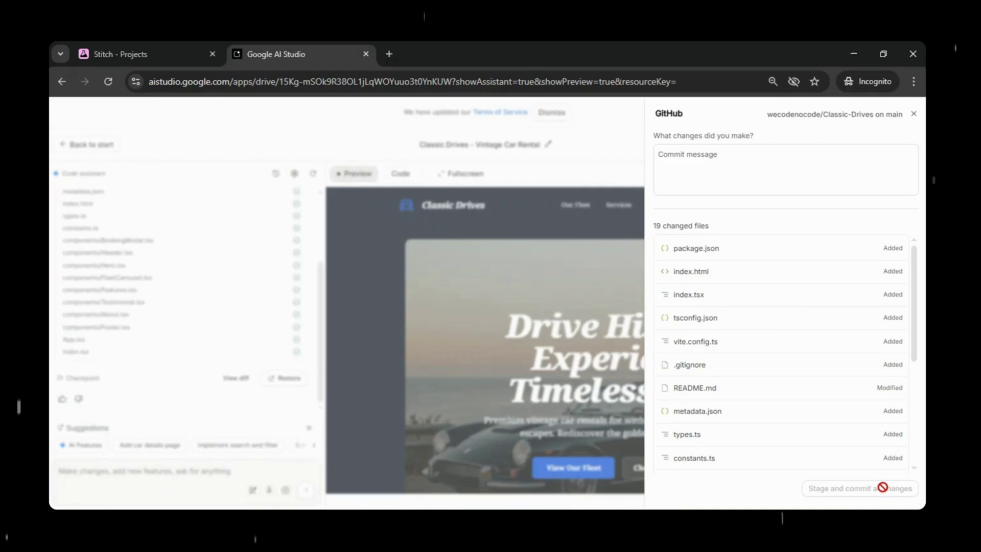
Step: Review the auto-generated commit message and 19 changed files, then stage and commit everything
scroll(859, 423, "down", 4)
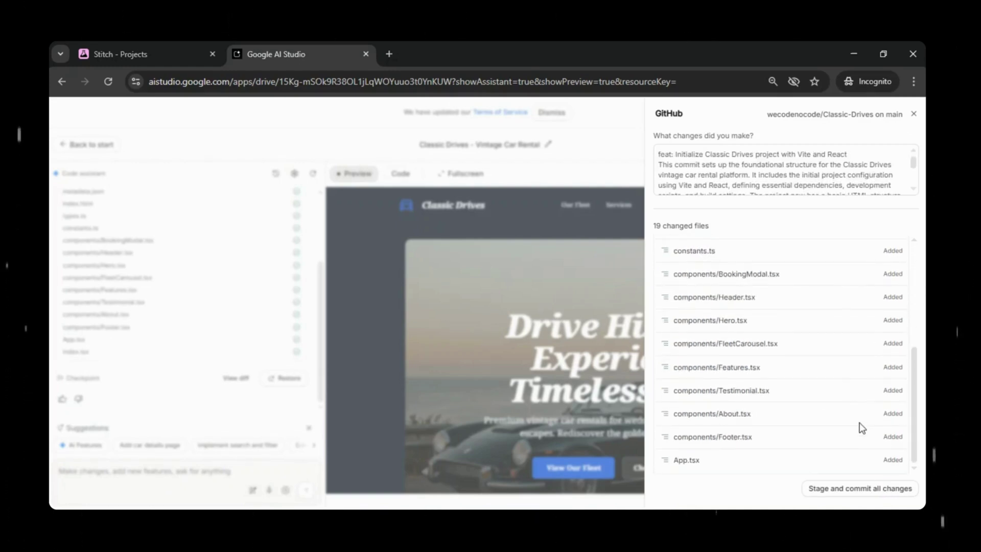
scroll(859, 422, "up", 4)
scroll(859, 421, "down", 4)
left_click(872, 489)
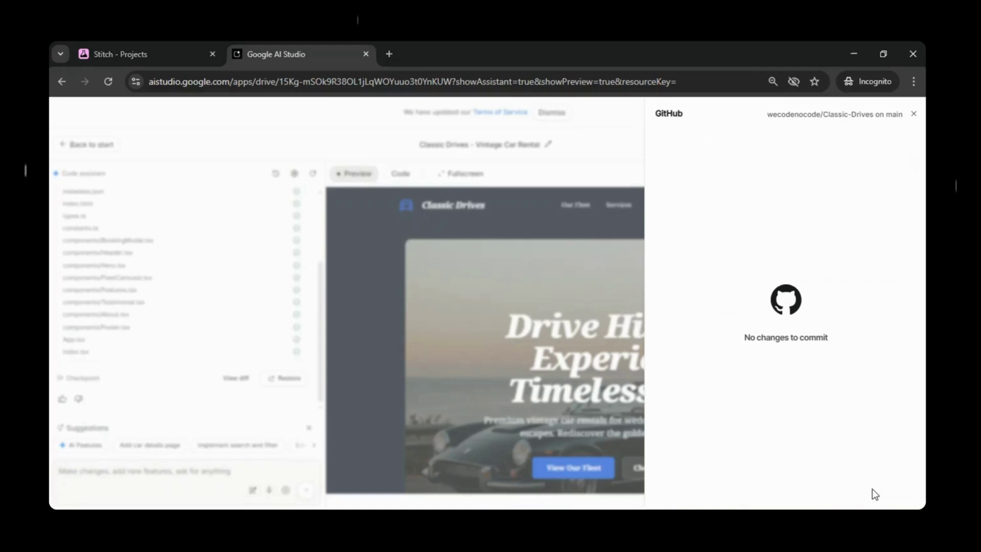
Step: Find GitHub from a new tab, open the Classic-Drives repository and look over its committed files
left_click(390, 58)
type("github")
key("Return")
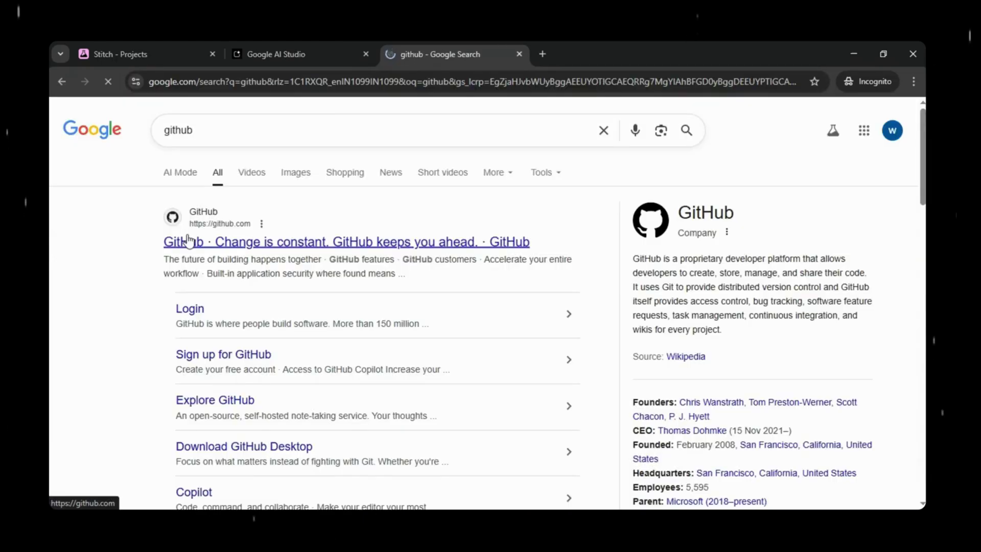
left_click(187, 237)
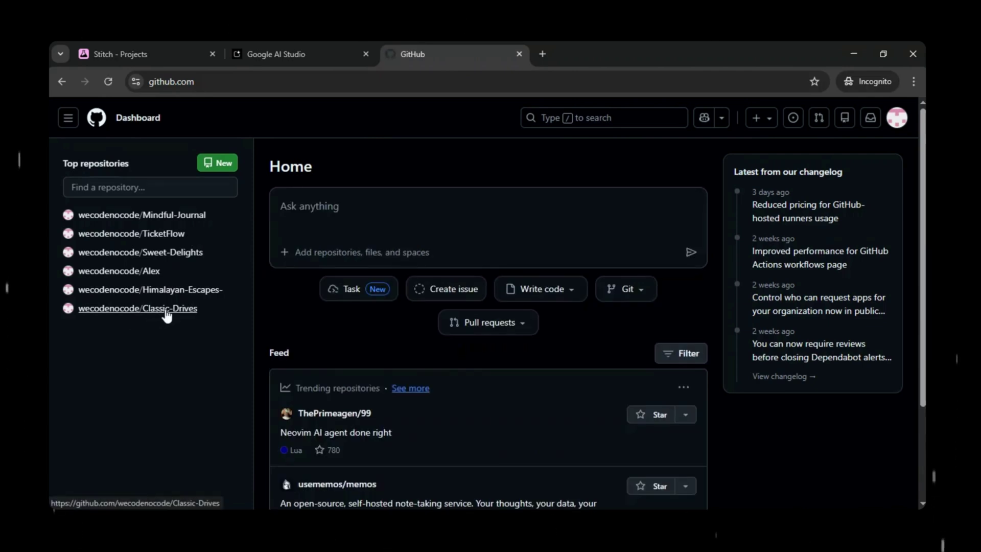
left_click(165, 309)
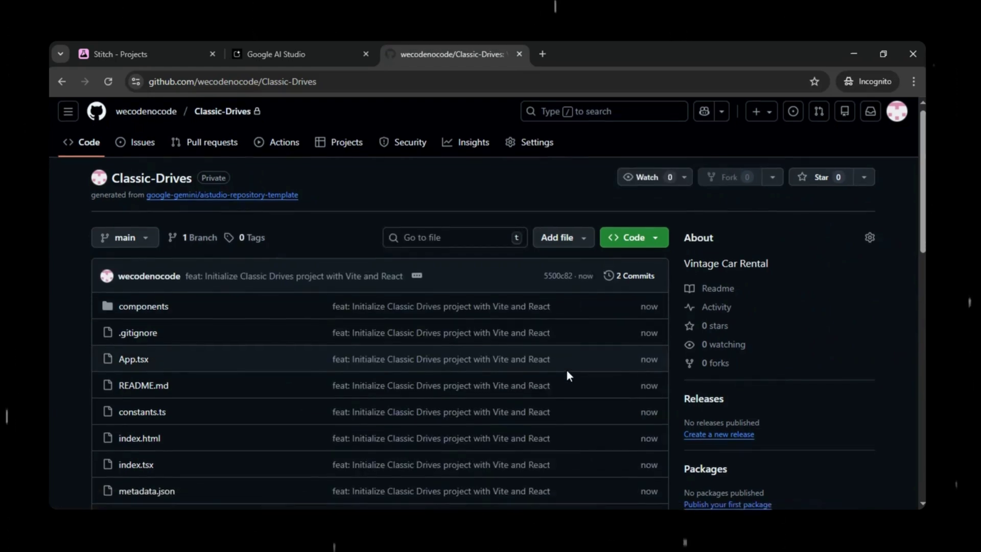
scroll(567, 375, "down", 5)
scroll(567, 375, "down", 6)
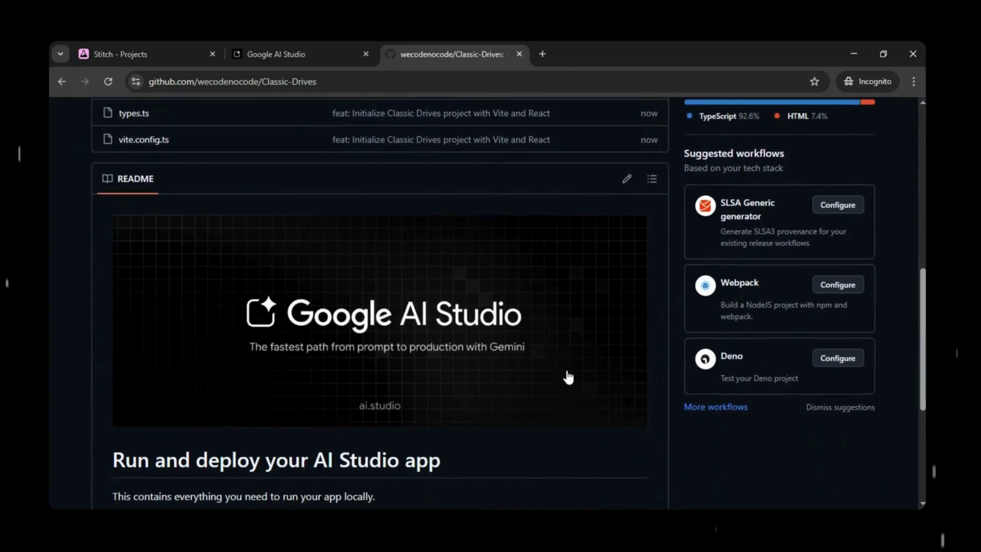
scroll(567, 375, "down", 2)
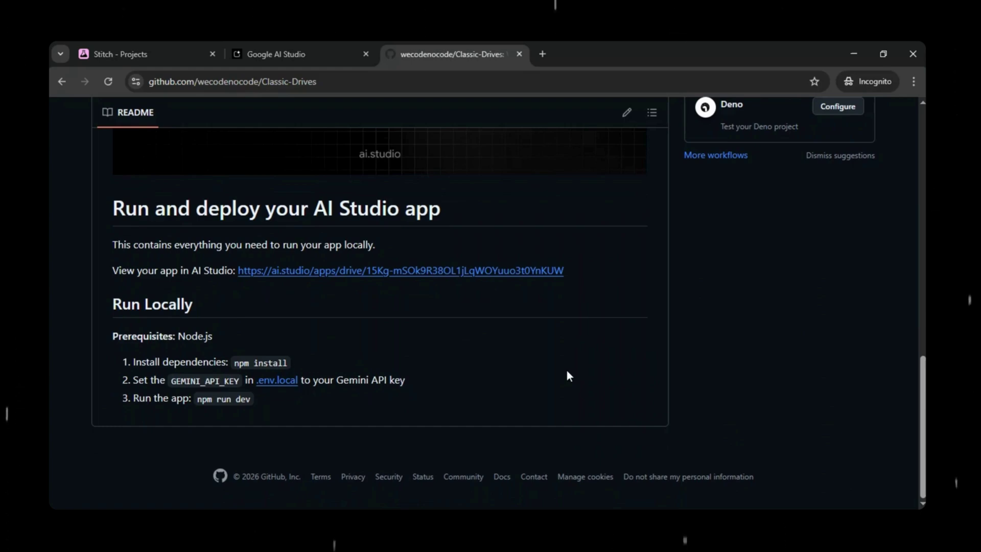
scroll(567, 375, "up", 6)
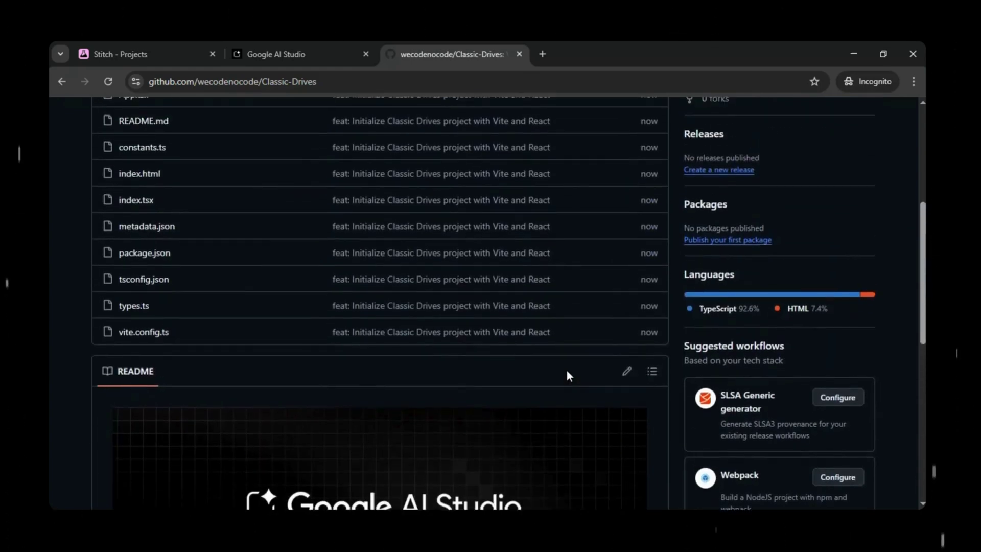
scroll(567, 375, "up", 5)
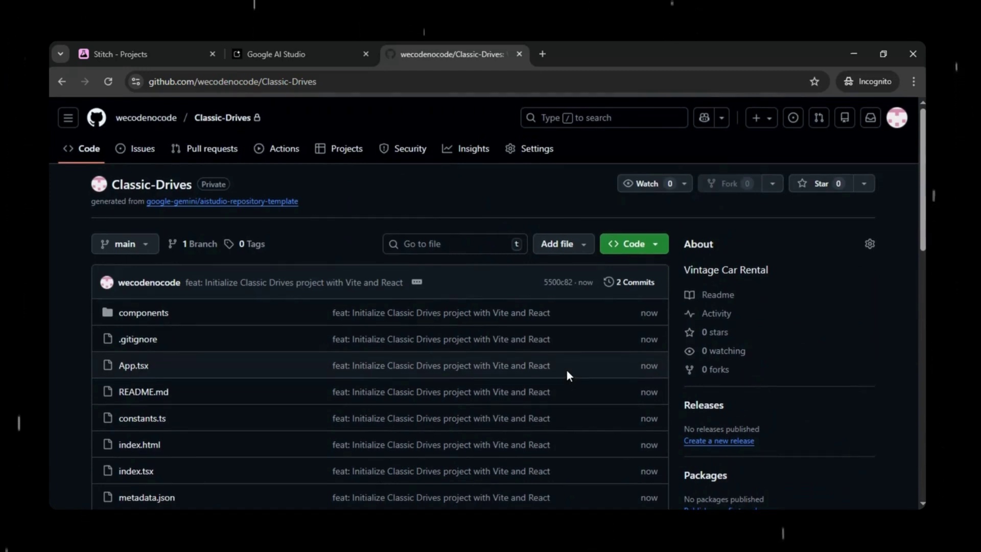
Step: Back in AI Studio, close the GitHub panel and ask the assistant to deploy the app to Vercel
left_click(295, 57)
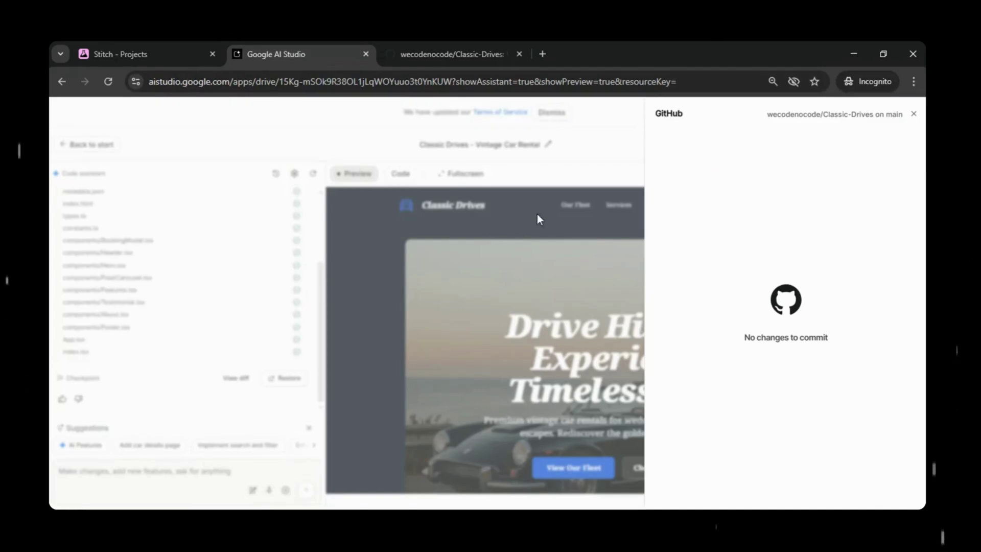
left_click(598, 181)
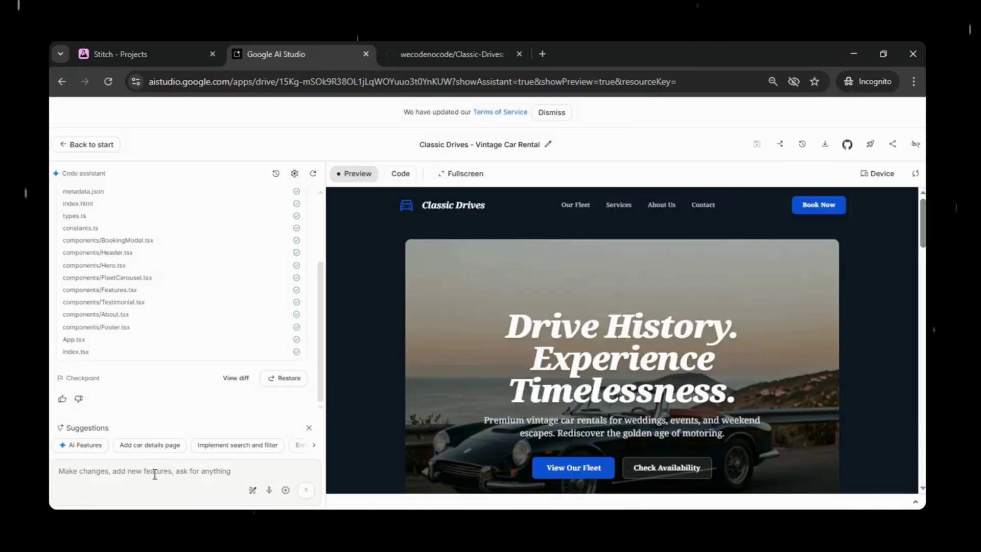
type("N")
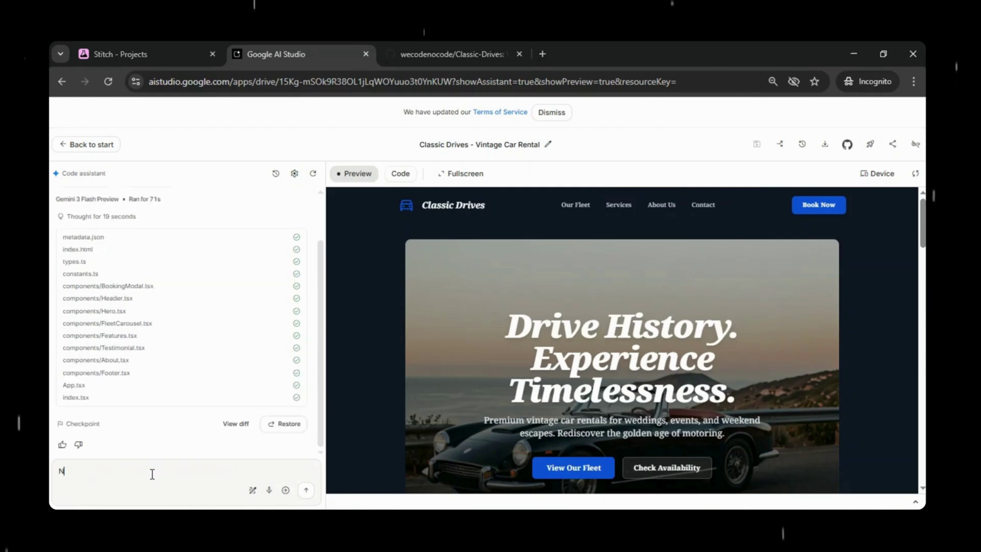
type("ow I want to deploy this ap")
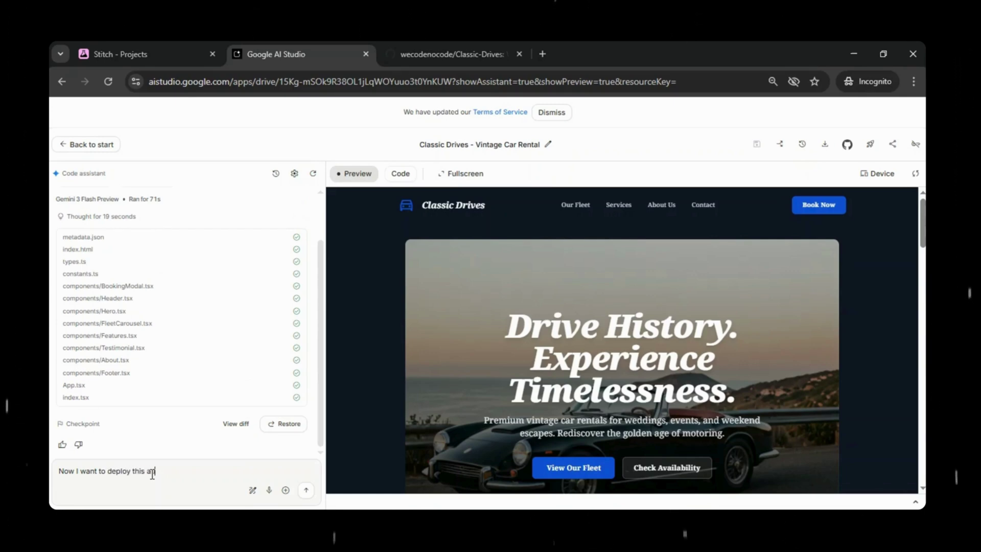
type("p to Vercel")
left_click(306, 489)
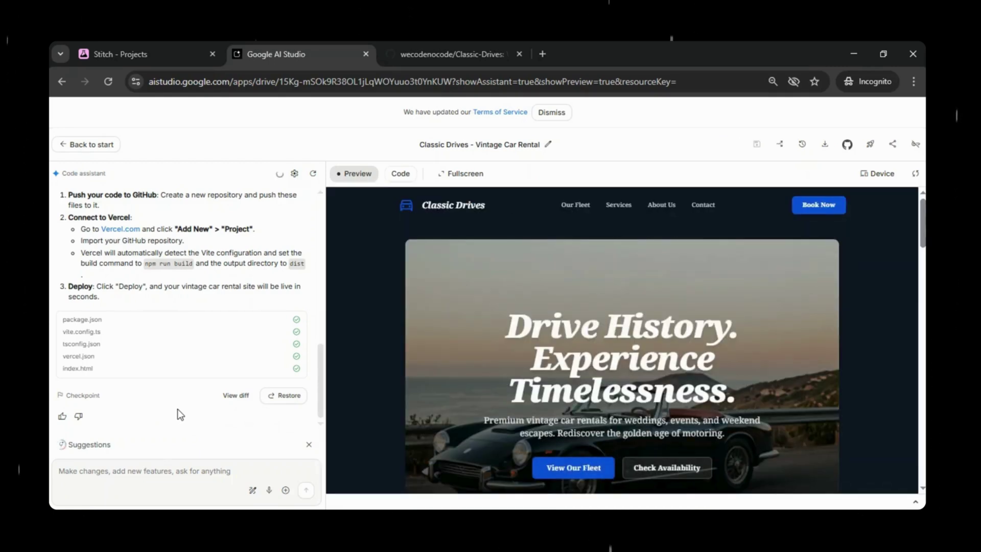
Step: Commit the five changed Vercel configuration files to Classic-Drives from the GitHub panel
scroll(192, 377, "up", 2)
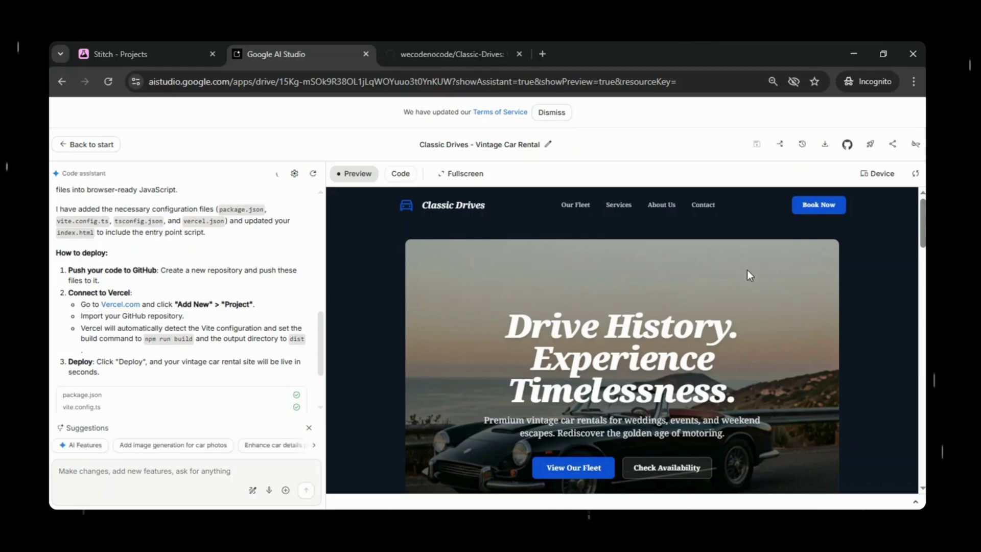
left_click(847, 145)
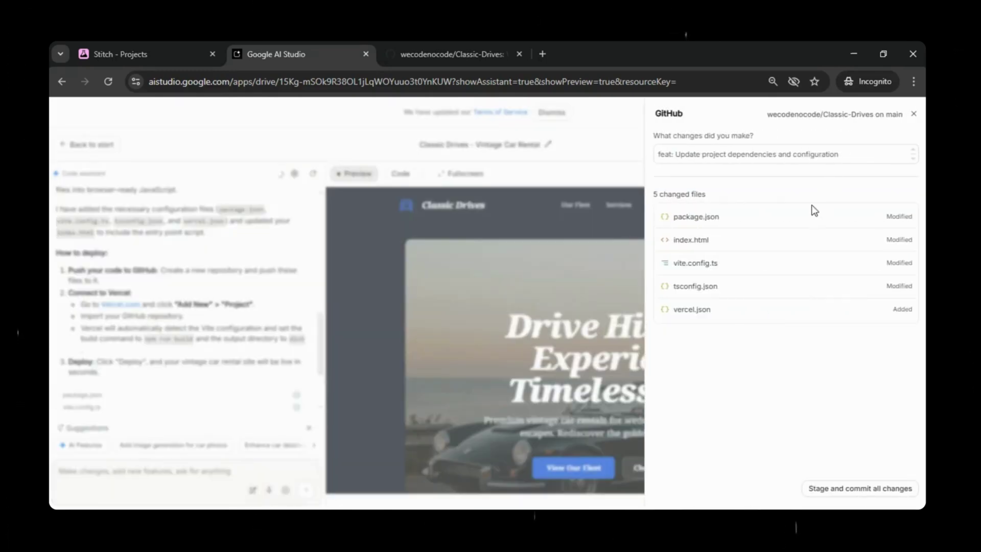
left_click(877, 490)
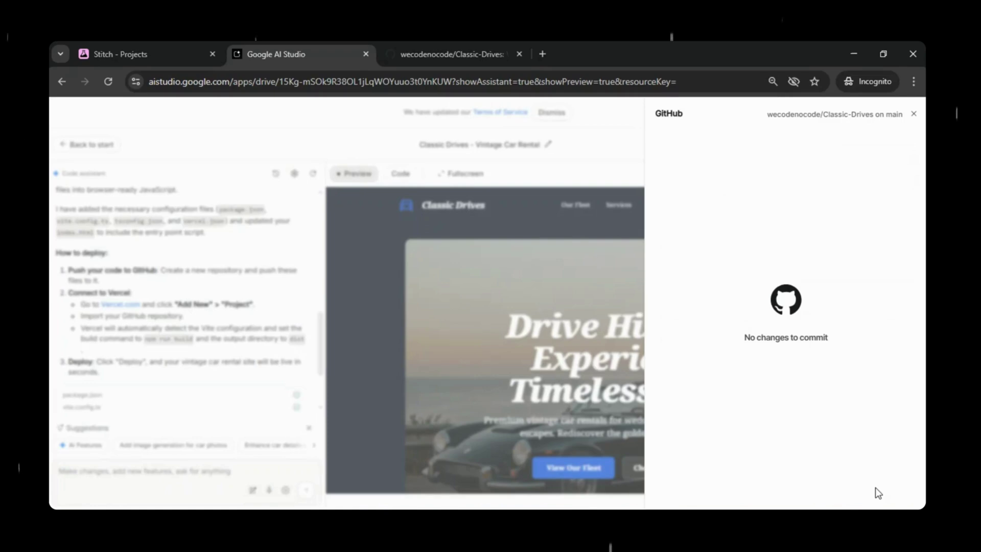
left_click(541, 304)
Step: Reload the Classic-Drives repository and check the new commit with vercel.json and vite.config.ts
left_click(440, 43)
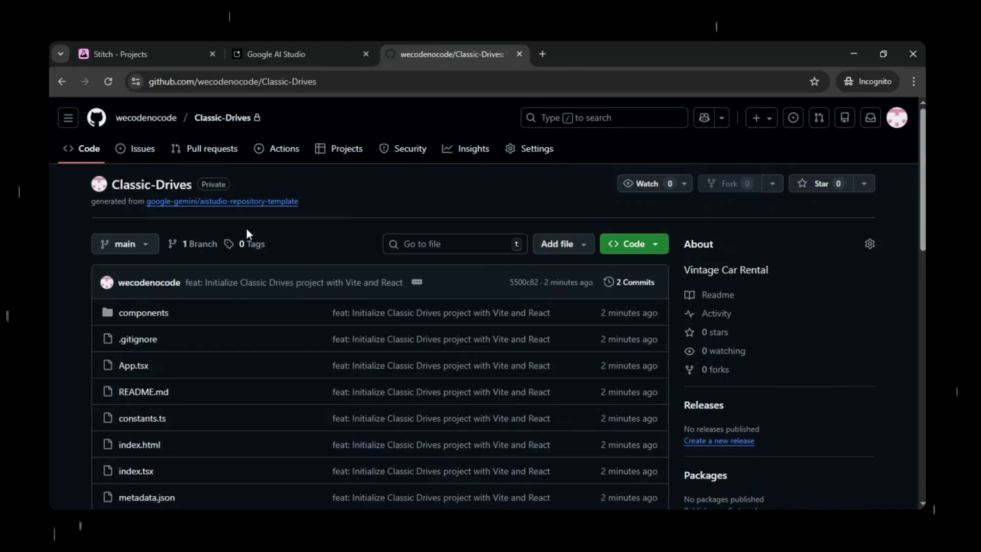
left_click(110, 80)
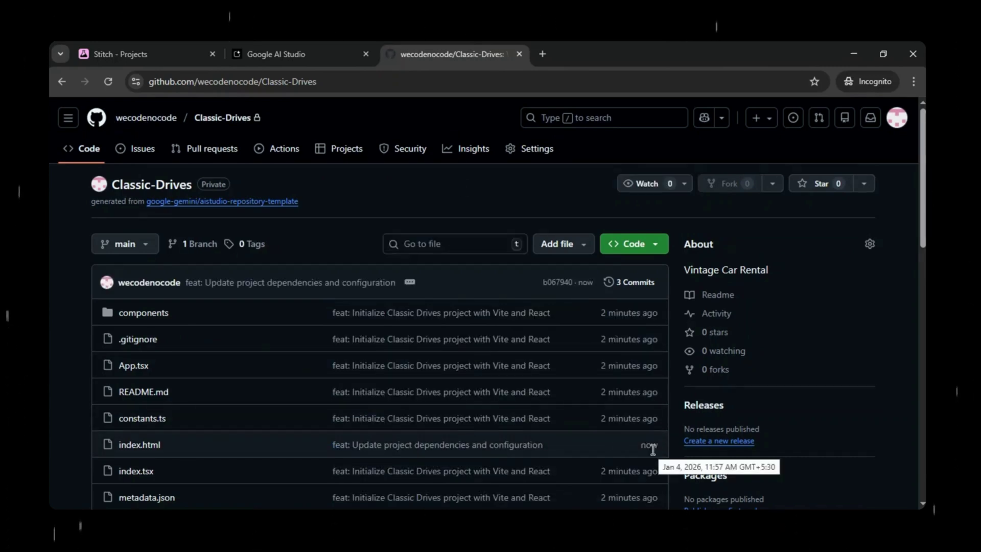
scroll(653, 449, "down", 3)
scroll(653, 449, "down", 2)
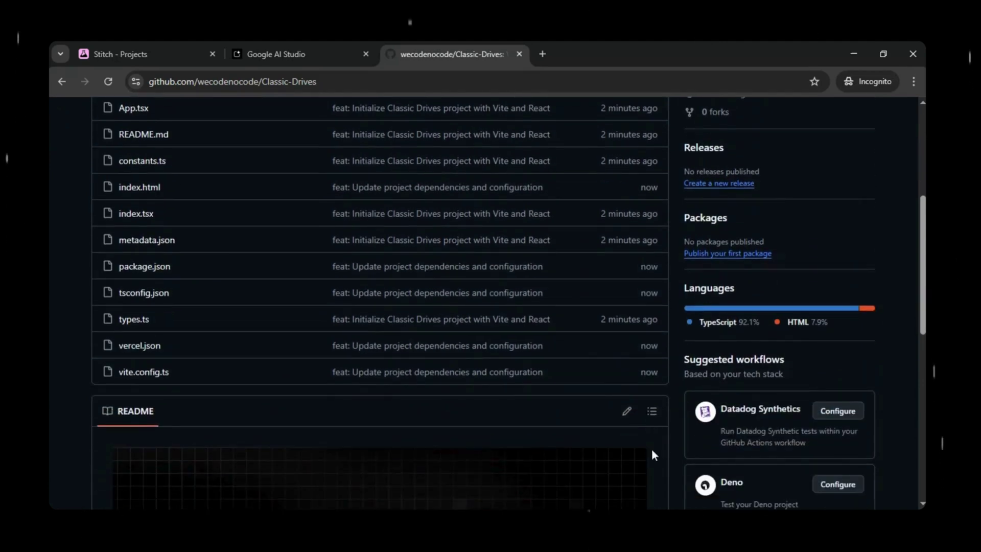
scroll(647, 375, "up", 5)
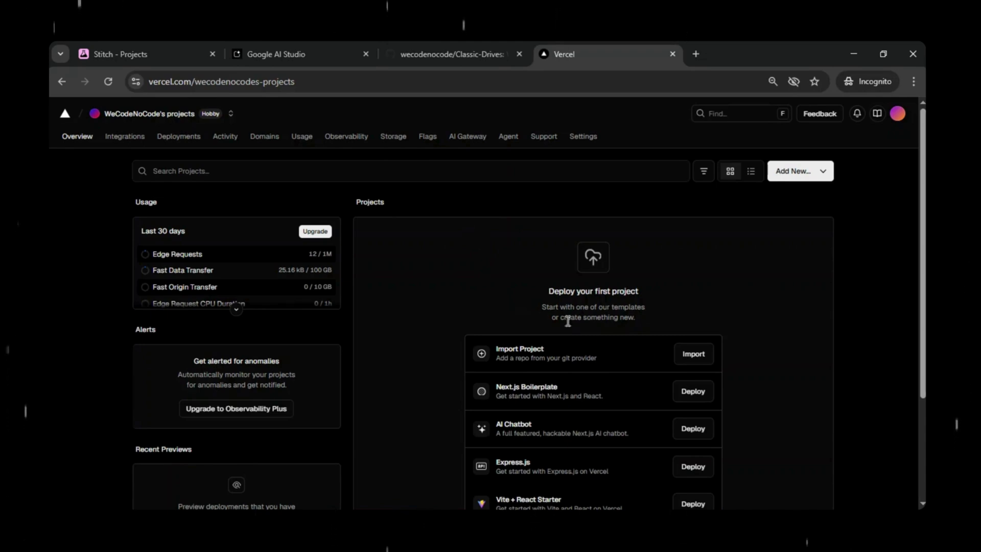
Step: Import the Classic-Drives repository as the classic-drives project, keeping the Vite framework preset
left_click(694, 356)
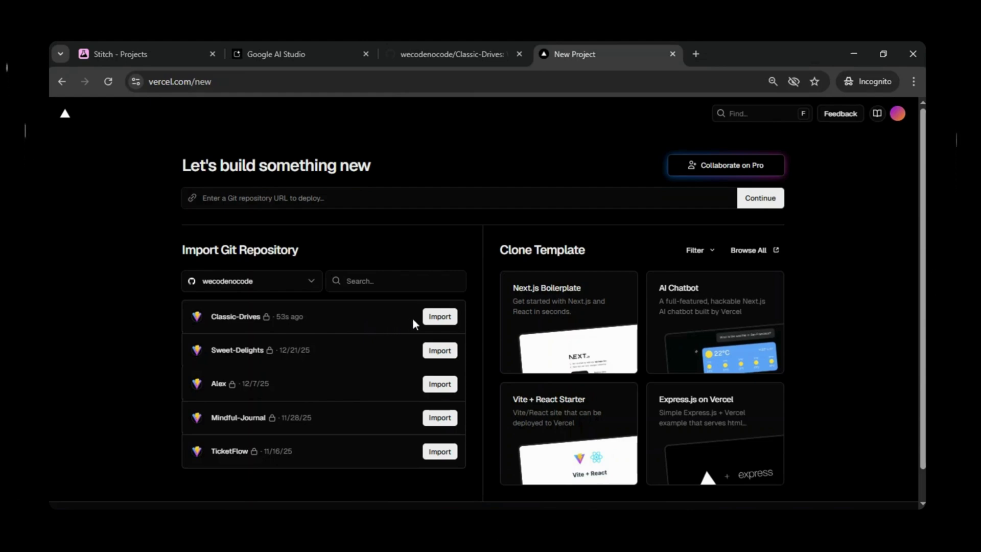
left_click(447, 318)
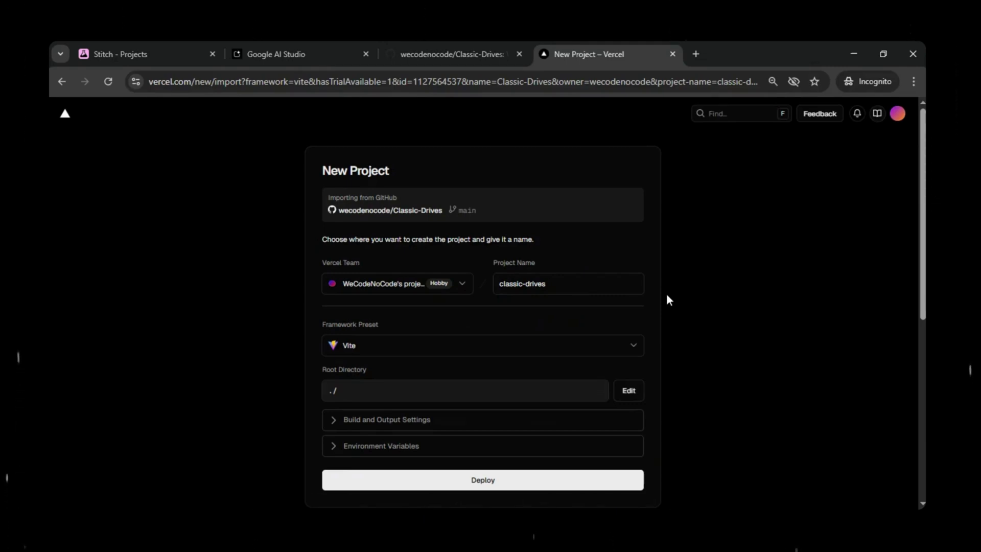
scroll(667, 296, "down", 1)
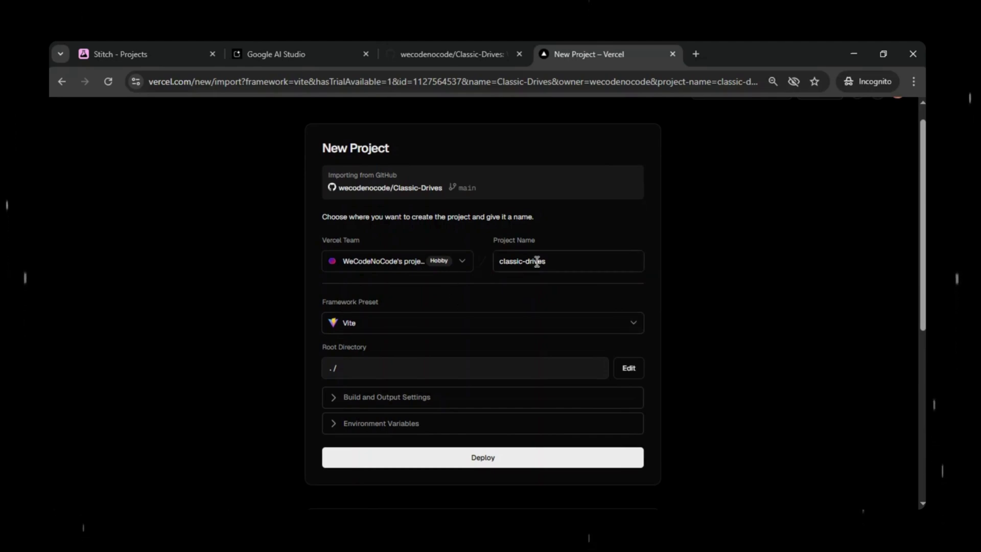
left_click(389, 327)
scroll(458, 399, "down", 2)
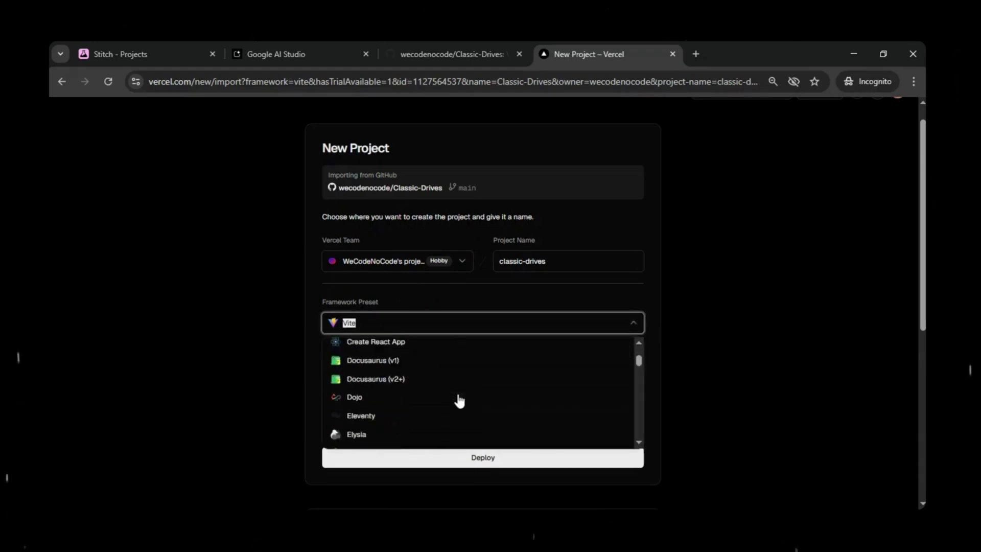
scroll(459, 401, "down", 3)
scroll(459, 401, "up", 6)
left_click(795, 275)
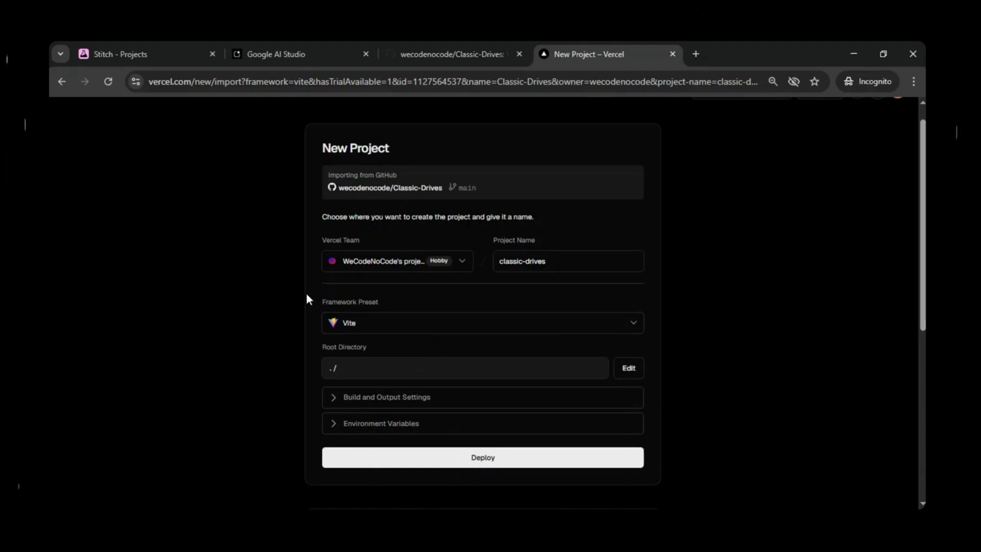
Step: Scroll back to the assistant's Vercel deploy steps (build npm run build, output dist)
left_click(292, 49)
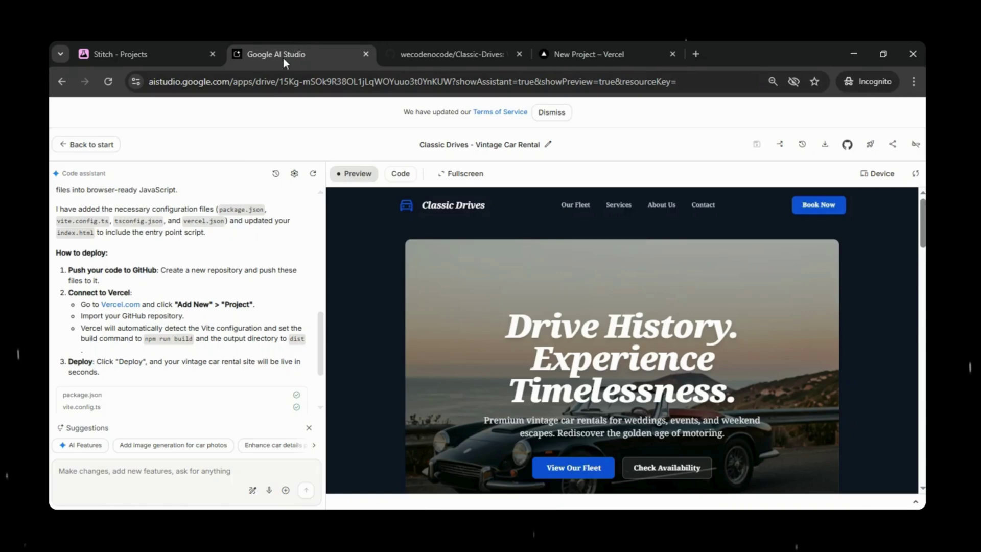
scroll(154, 301, "up", 1)
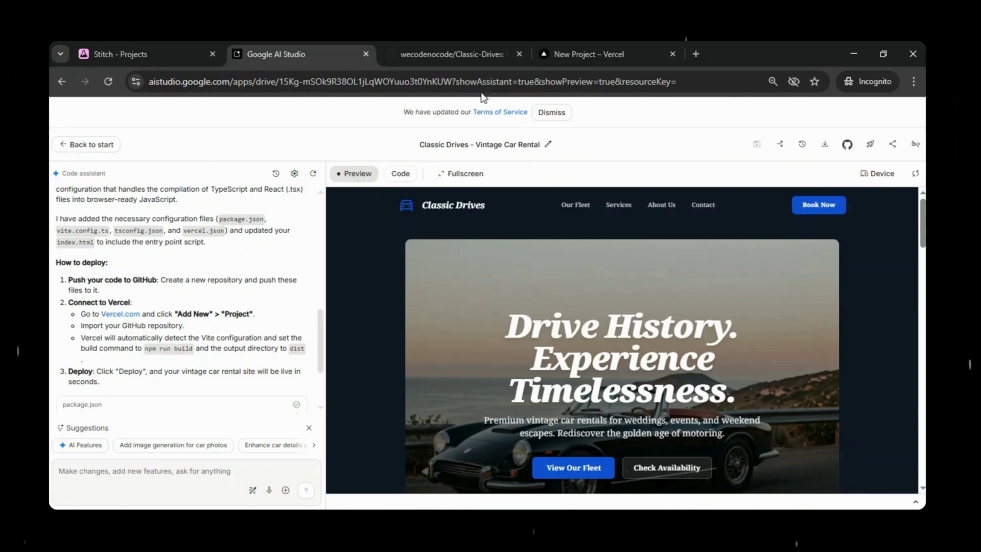
Step: Check Build and Output Settings and Environment Variables for classic-drives, leaving the Vite defaults, then collapse both
left_click(572, 55)
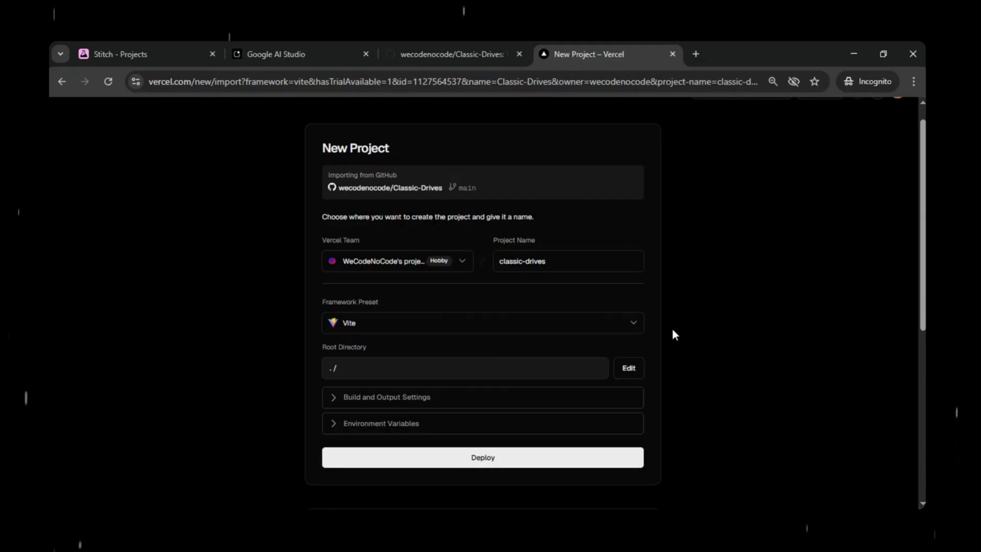
scroll(672, 333, "down", 2)
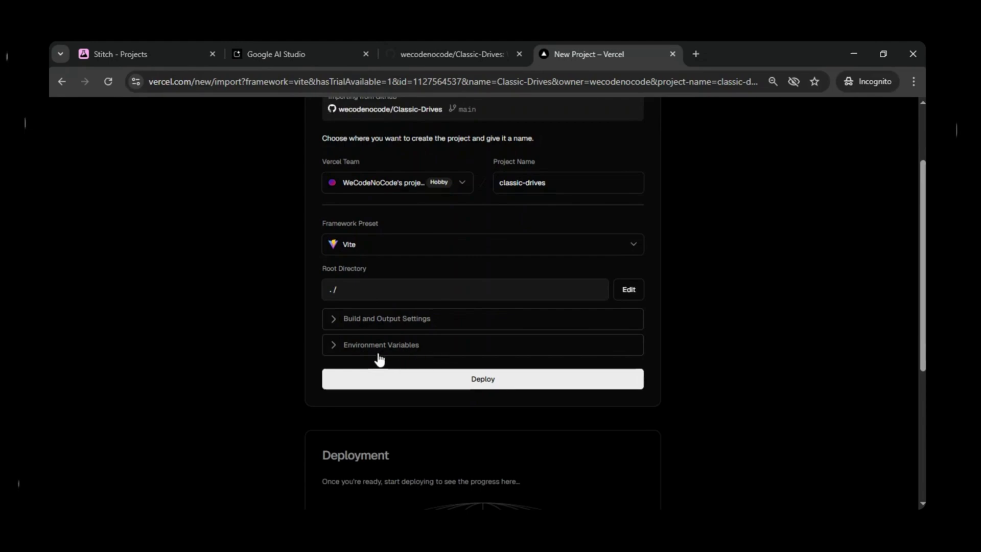
left_click(332, 346)
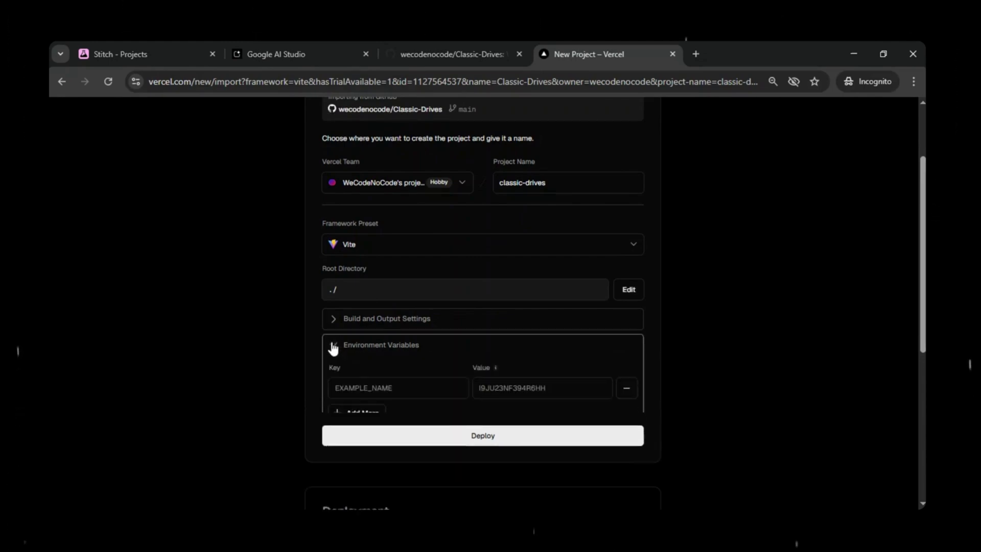
scroll(421, 351, "down", 1)
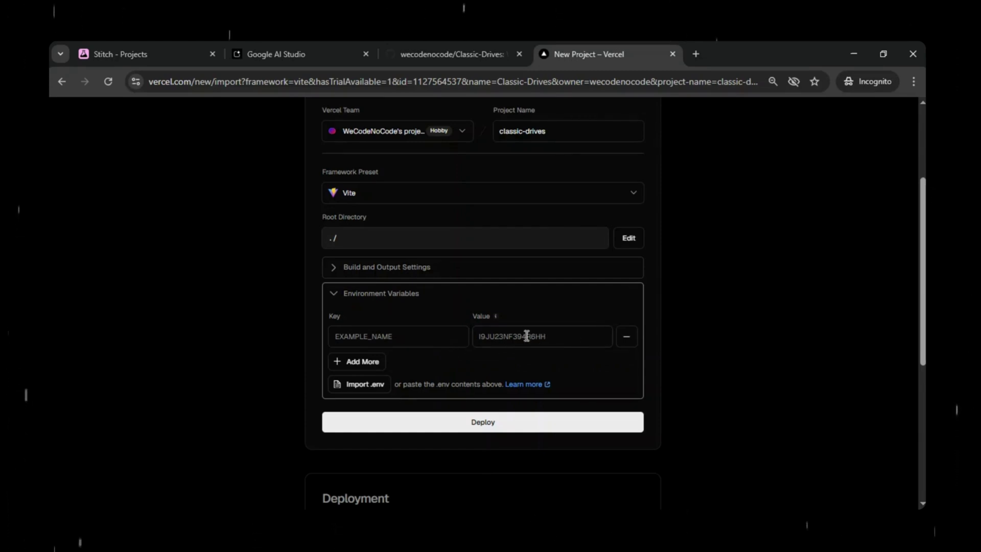
left_click(330, 273)
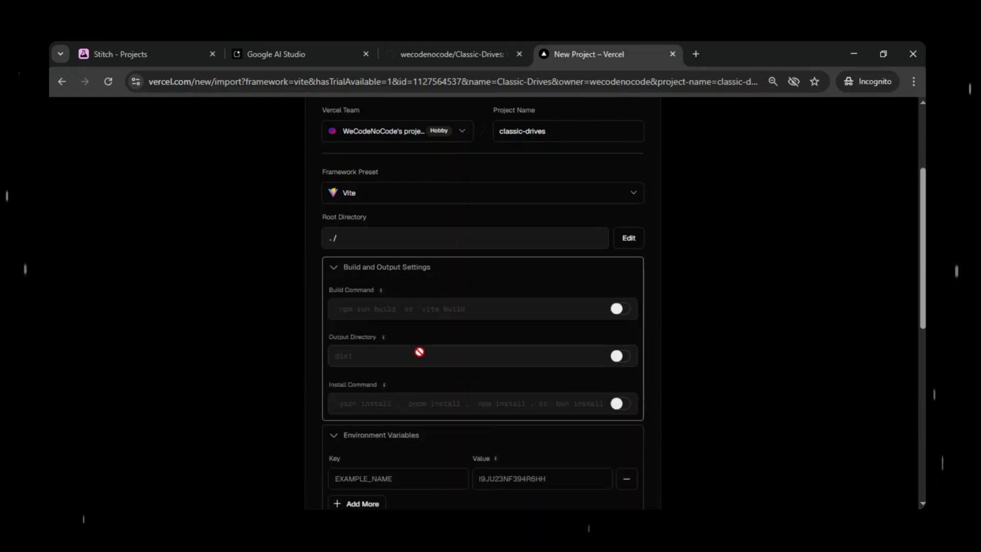
left_click(324, 274)
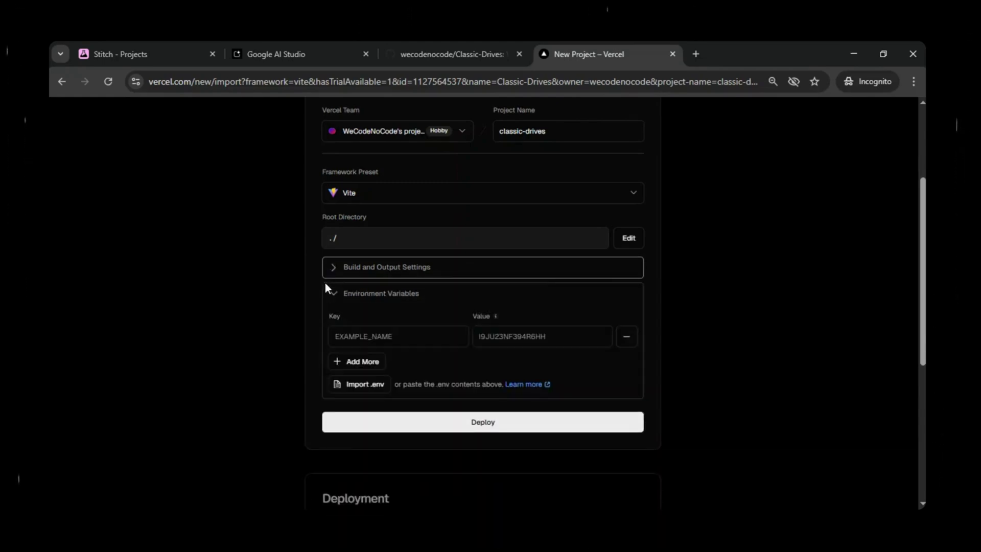
left_click(328, 297)
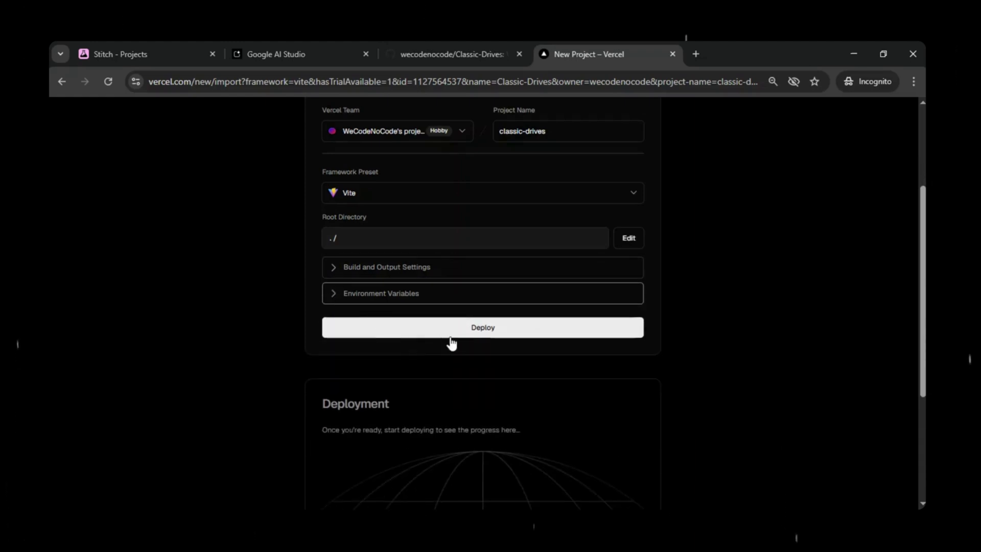
Step: Deploy classic-drives and follow the build logs until the Congratulations page appears
left_click(487, 336)
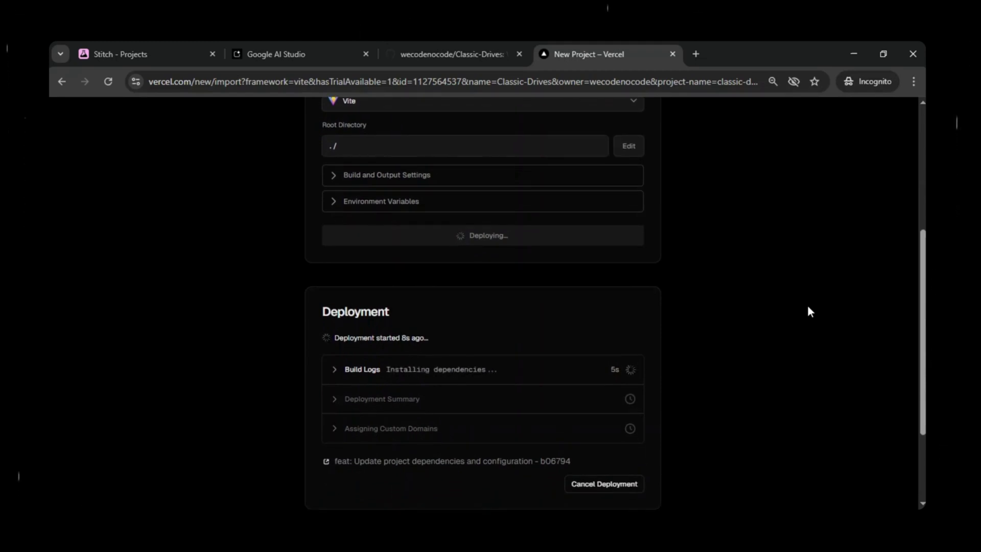
scroll(808, 311, "down", 1)
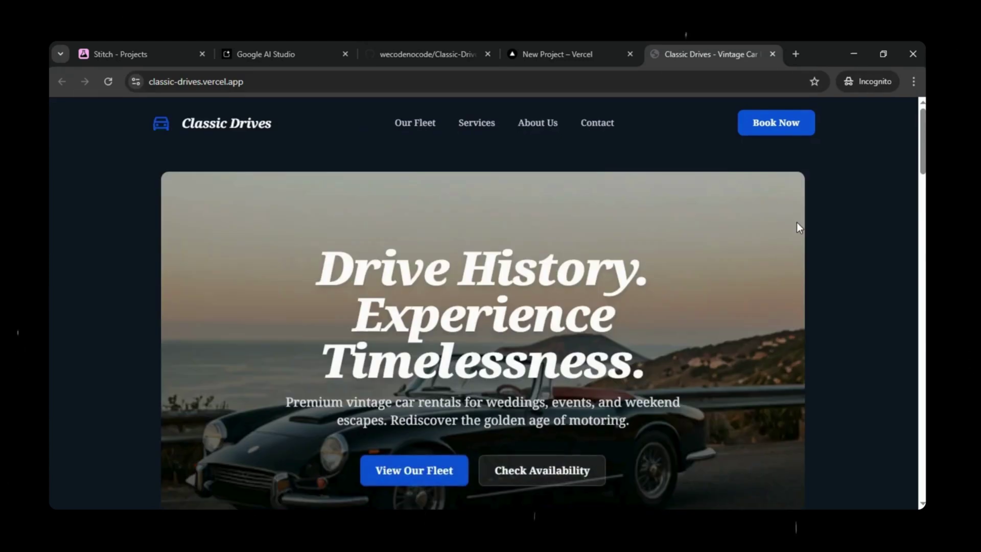
Step: Scroll through classic-drives.vercel.app from the hero to the footer and back up
scroll(798, 227, "down", 5)
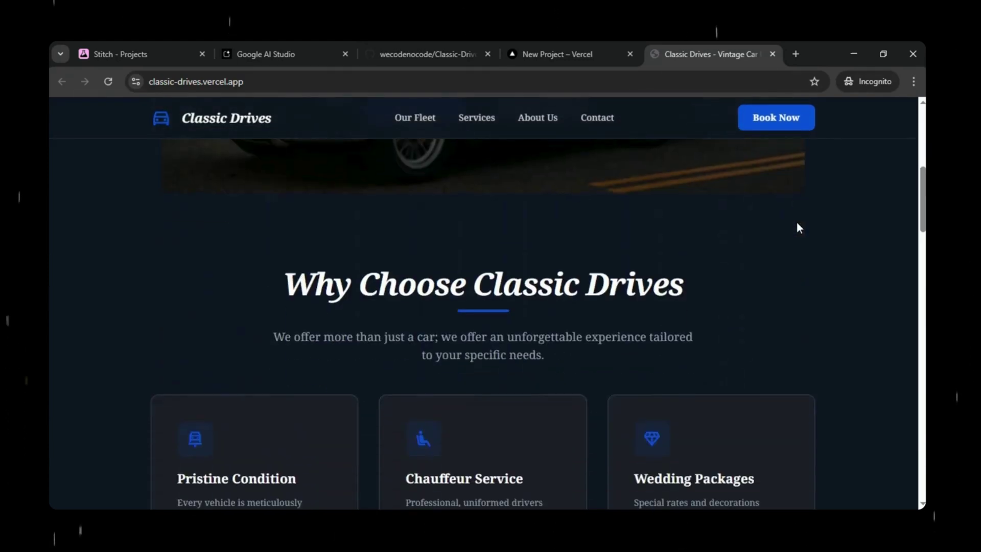
scroll(798, 227, "down", 7)
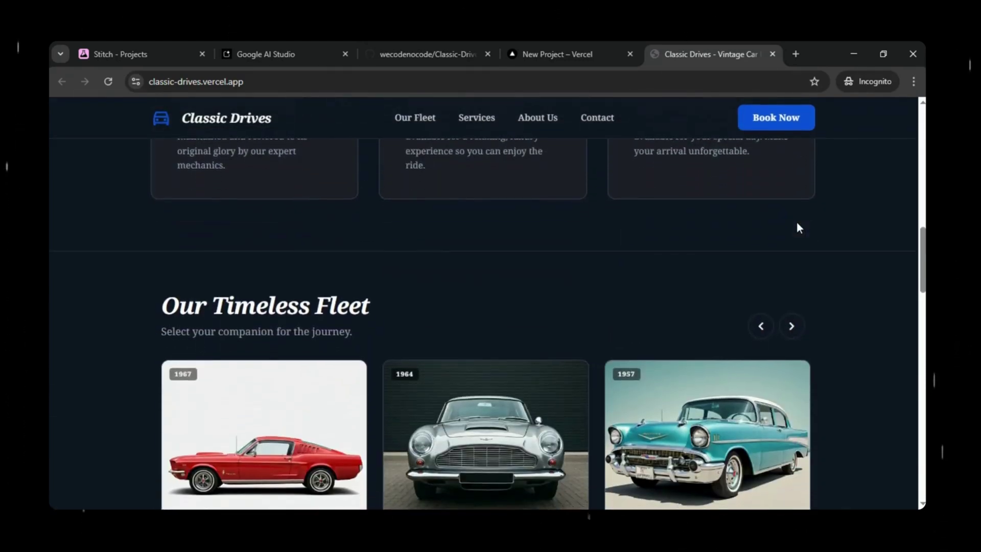
scroll(799, 227, "down", 8)
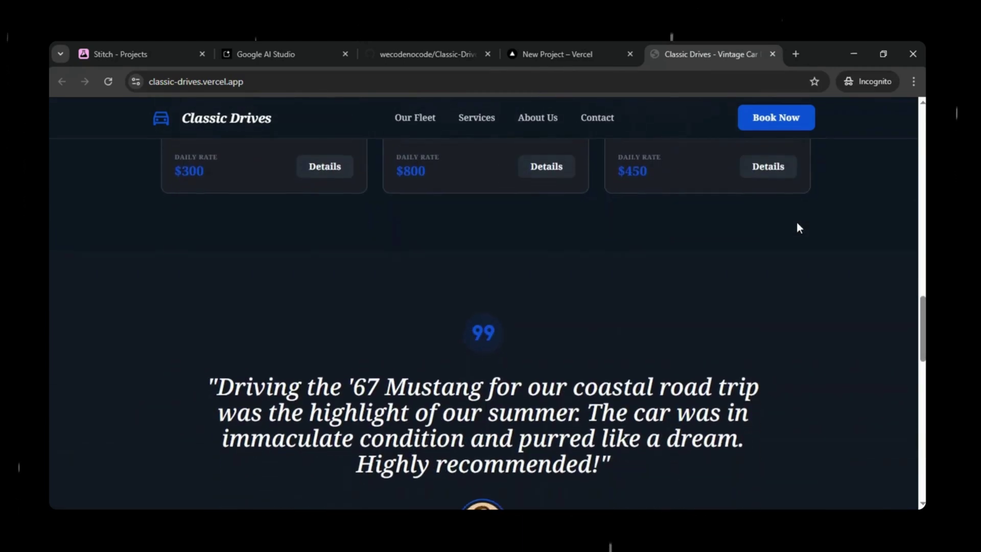
scroll(798, 227, "down", 8)
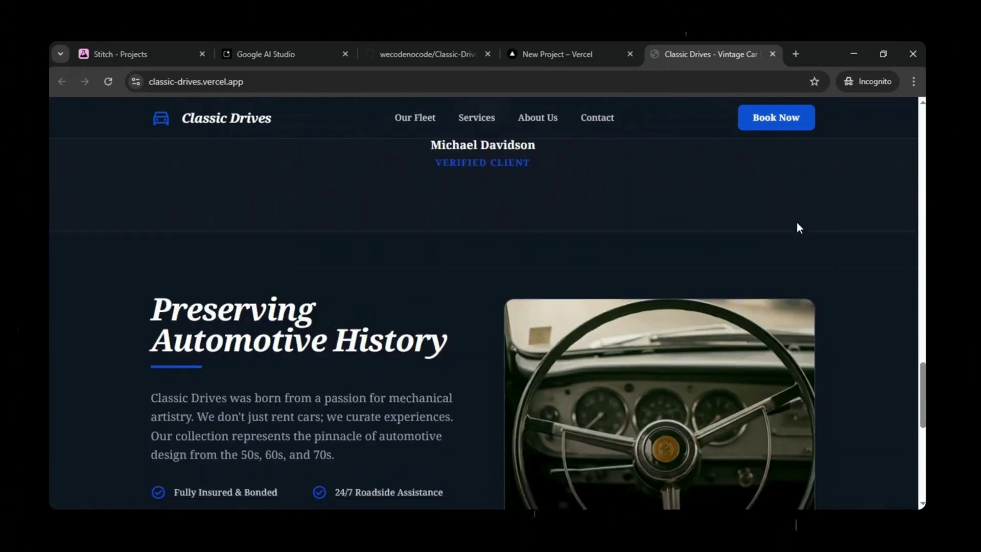
scroll(799, 227, "down", 6)
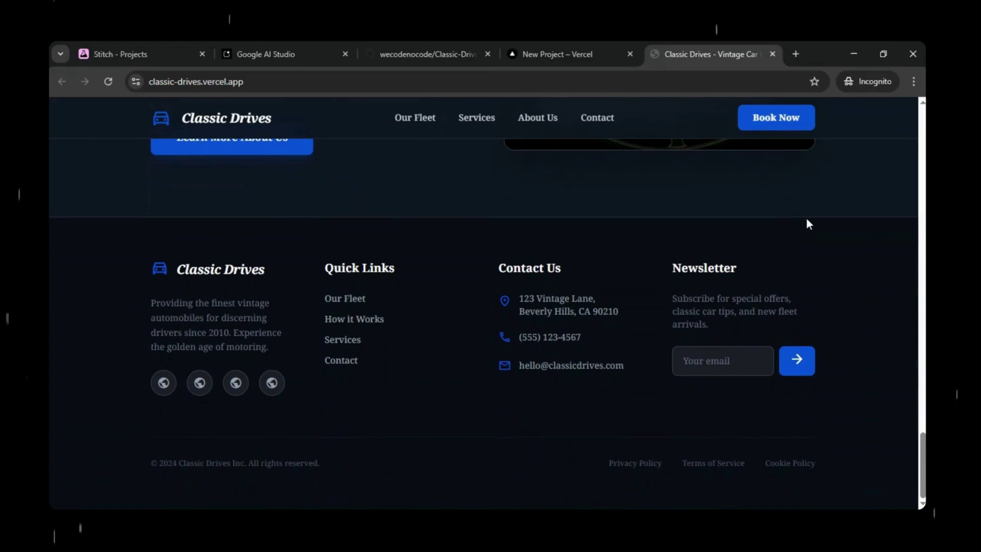
scroll(870, 190, "up", 3)
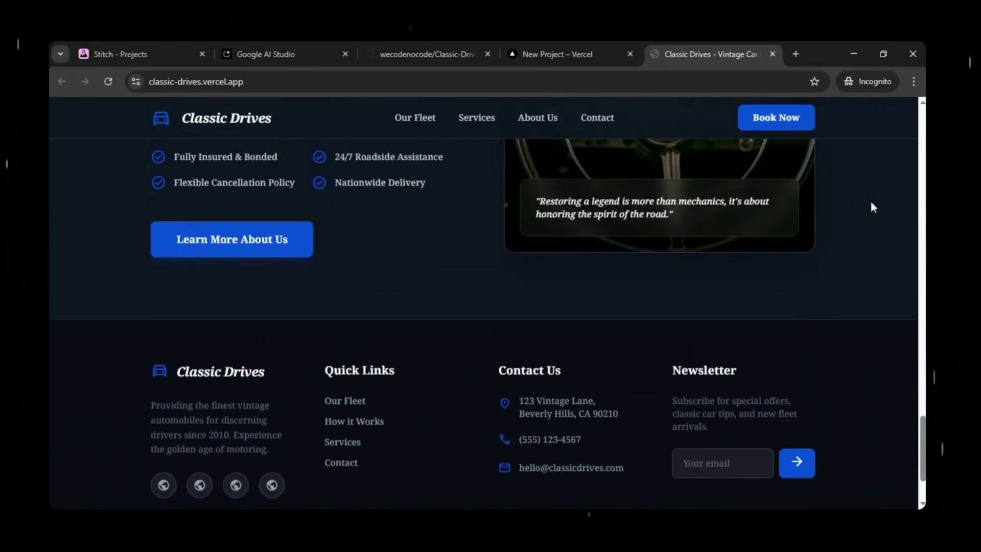
scroll(872, 205, "up", 12)
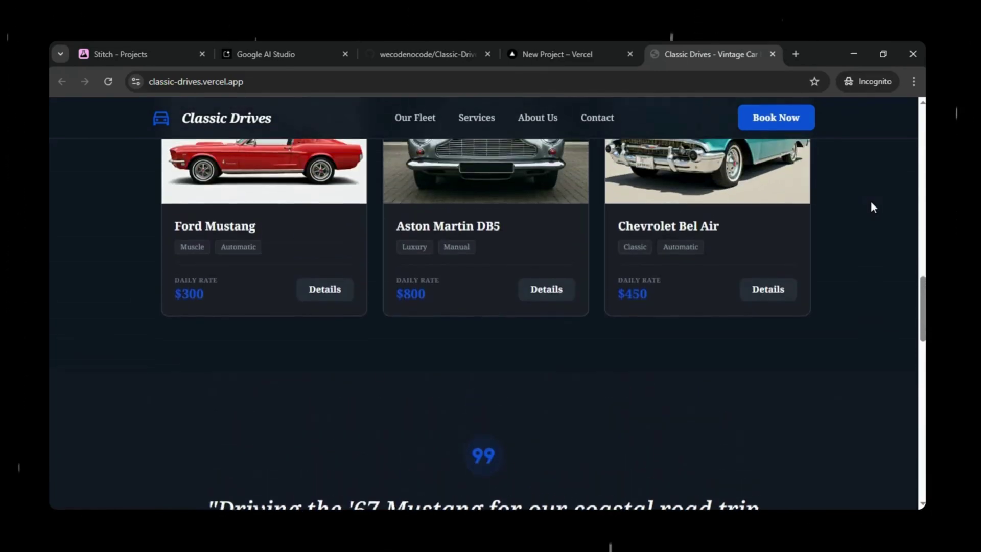
scroll(872, 206, "up", 8)
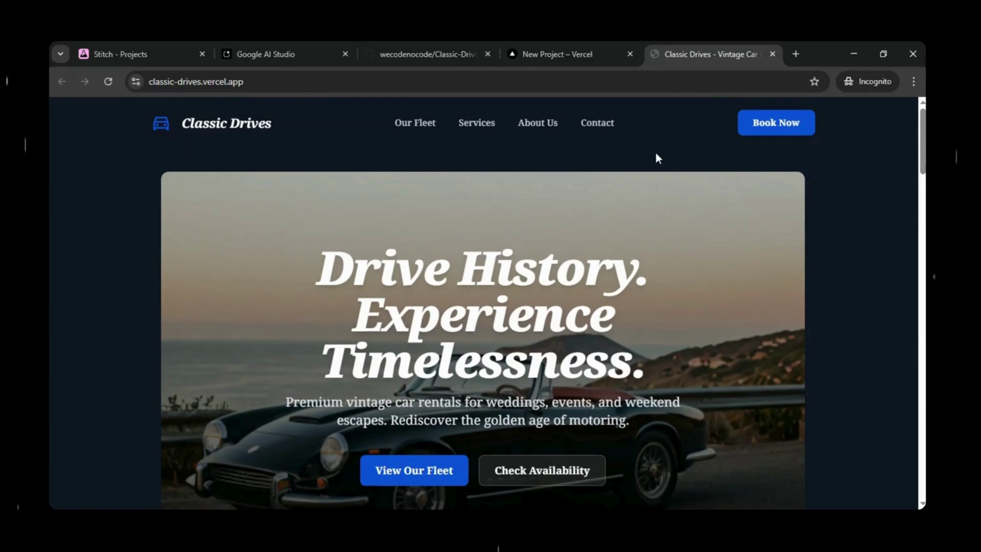
Step: Go via Home and Dashboard to the classic-drives overview showing the Ready production deployment
left_click(575, 56)
scroll(195, 488, "down", 4)
left_click(196, 488)
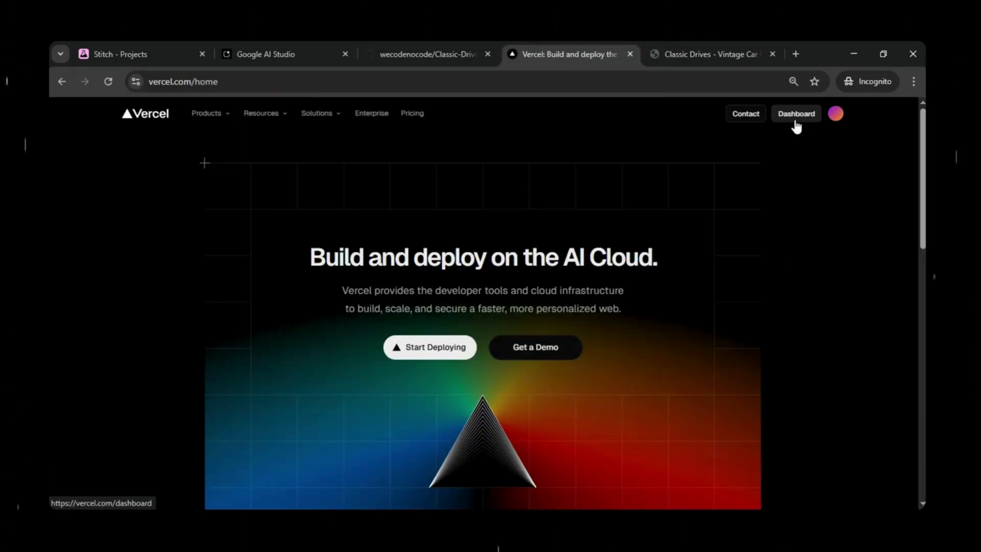
left_click(795, 116)
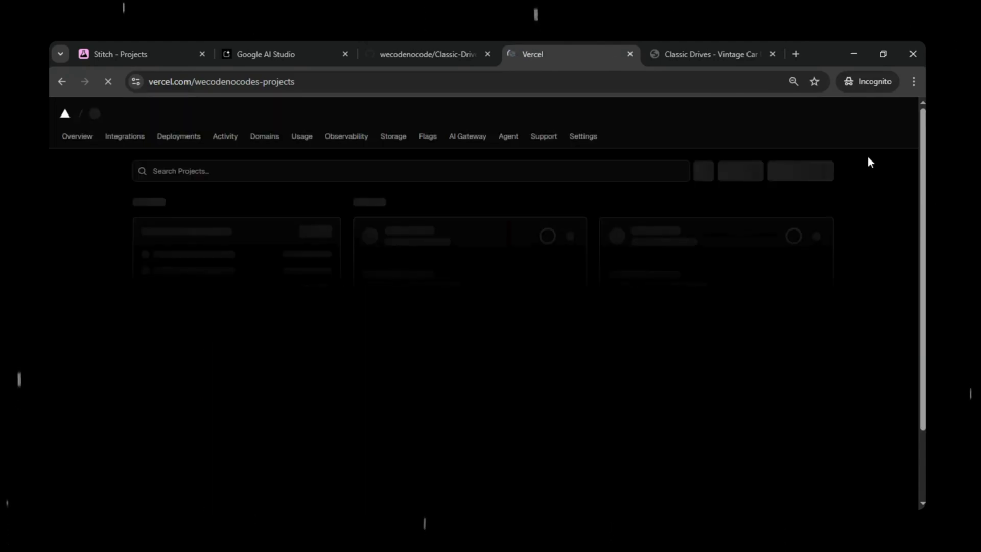
left_click(481, 245)
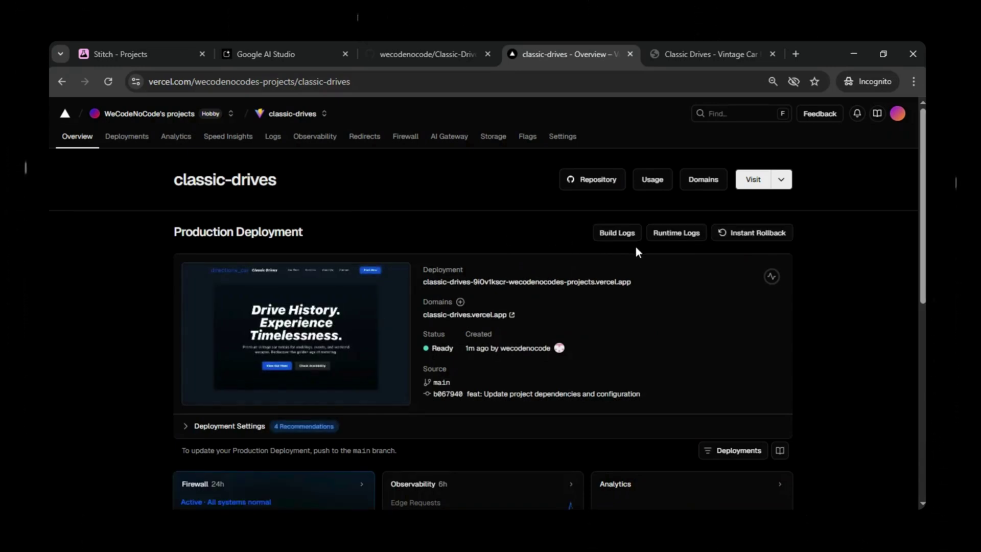
scroll(636, 248, "down", 1)
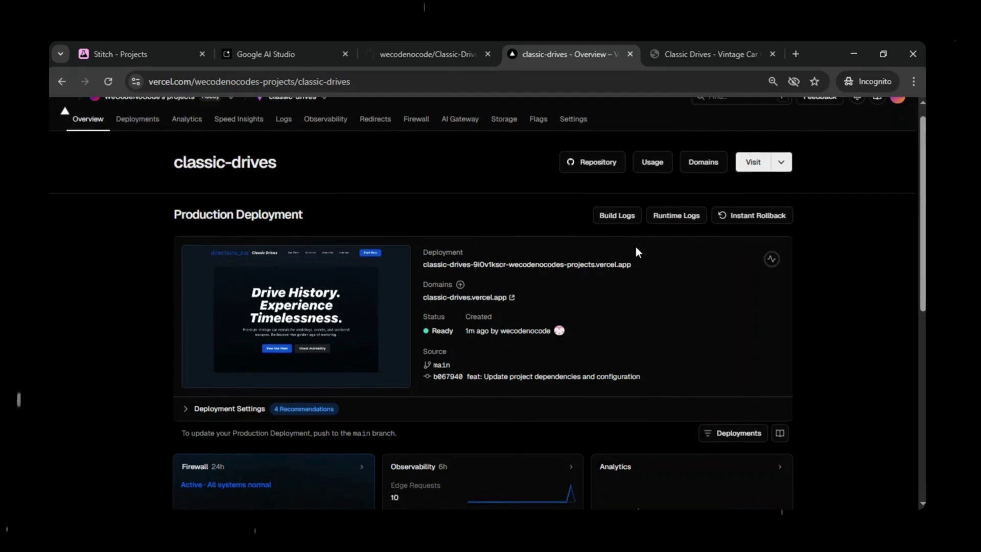
scroll(636, 247, "down", 2)
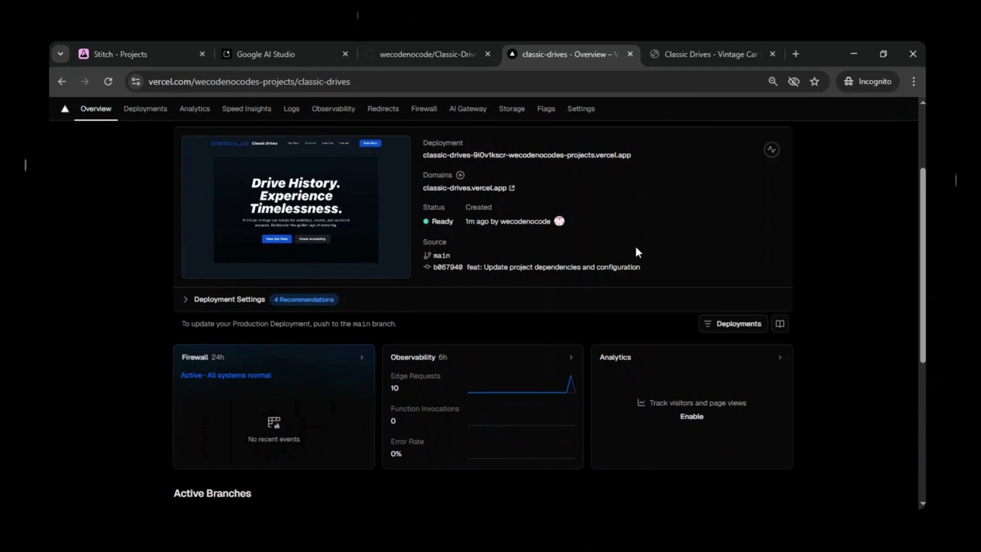
scroll(636, 247, "down", 3)
scroll(636, 247, "up", 6)
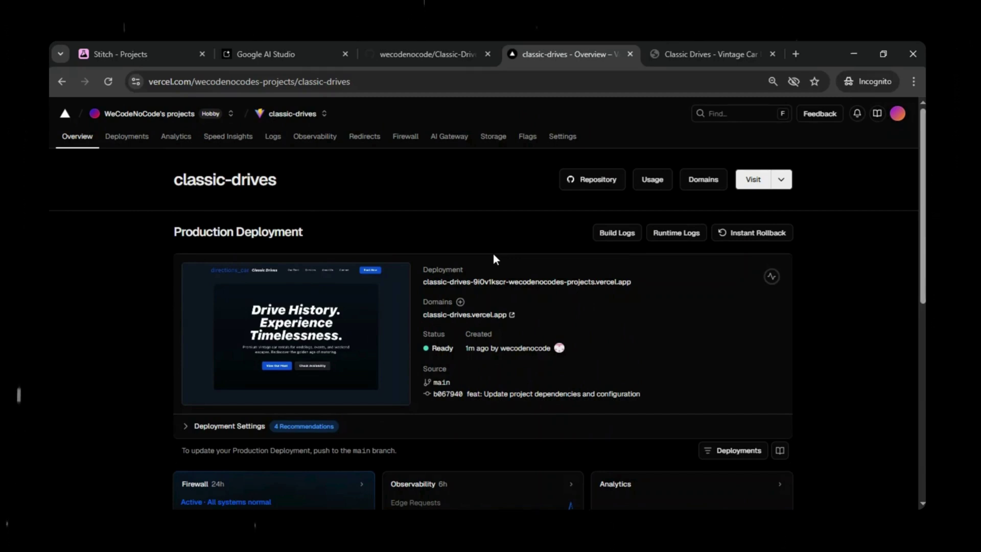
Step: Open classic-drives Domains and the Add Domain dialog, checking its Production environment option
left_click(708, 188)
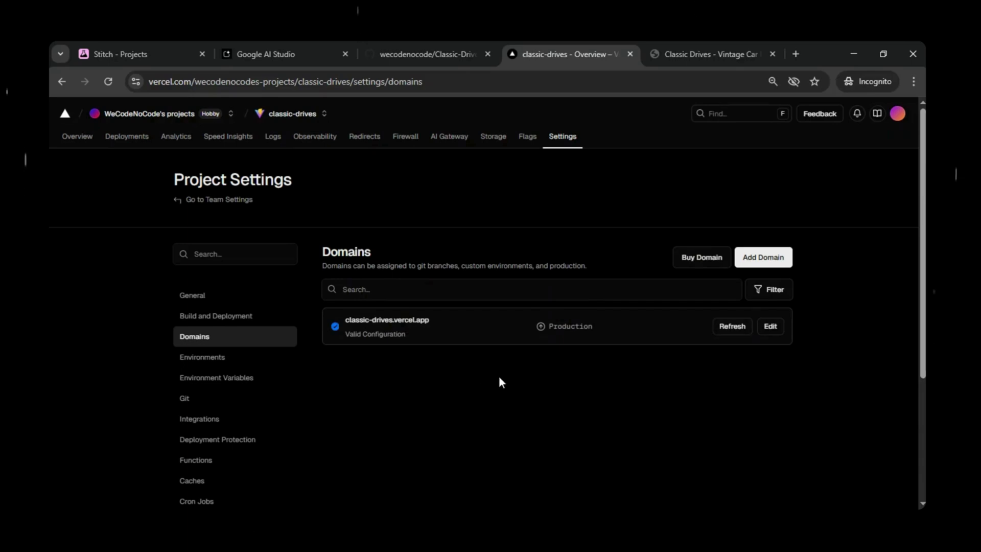
left_click(774, 265)
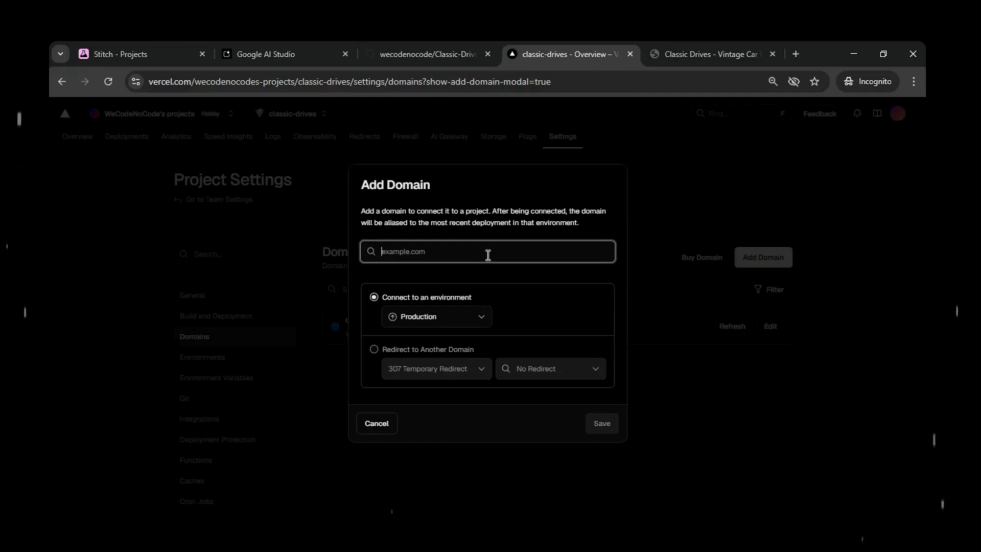
left_click(483, 319)
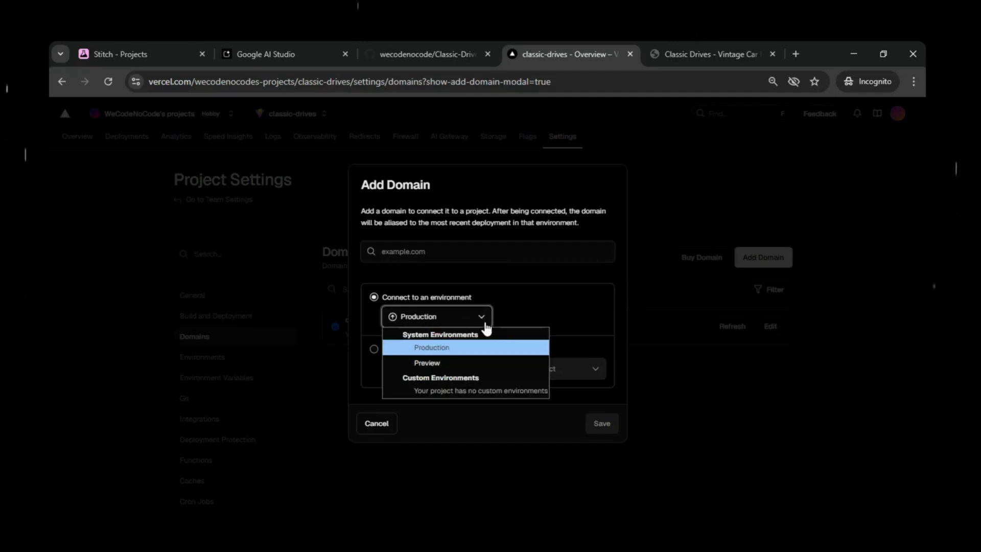
left_click(569, 273)
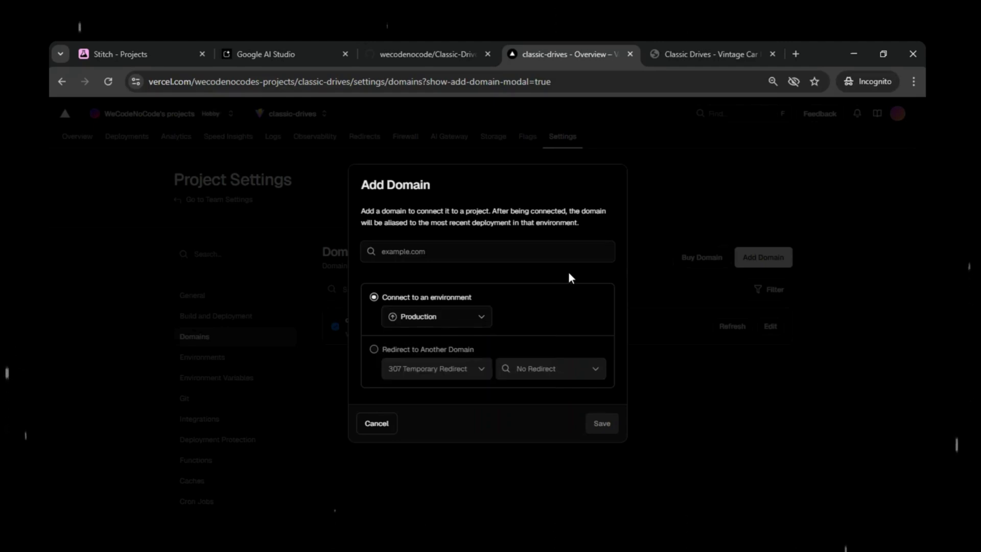